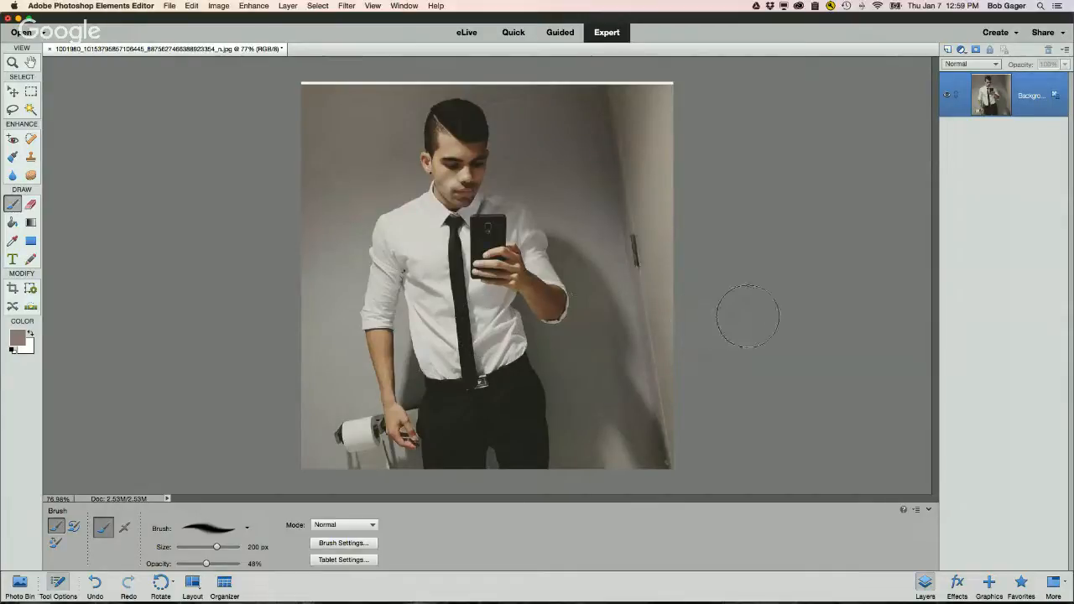
Step: Select a vertical strip about 30 px wide along the photo's full left edge with the Rectangular Marquee
click(30, 92)
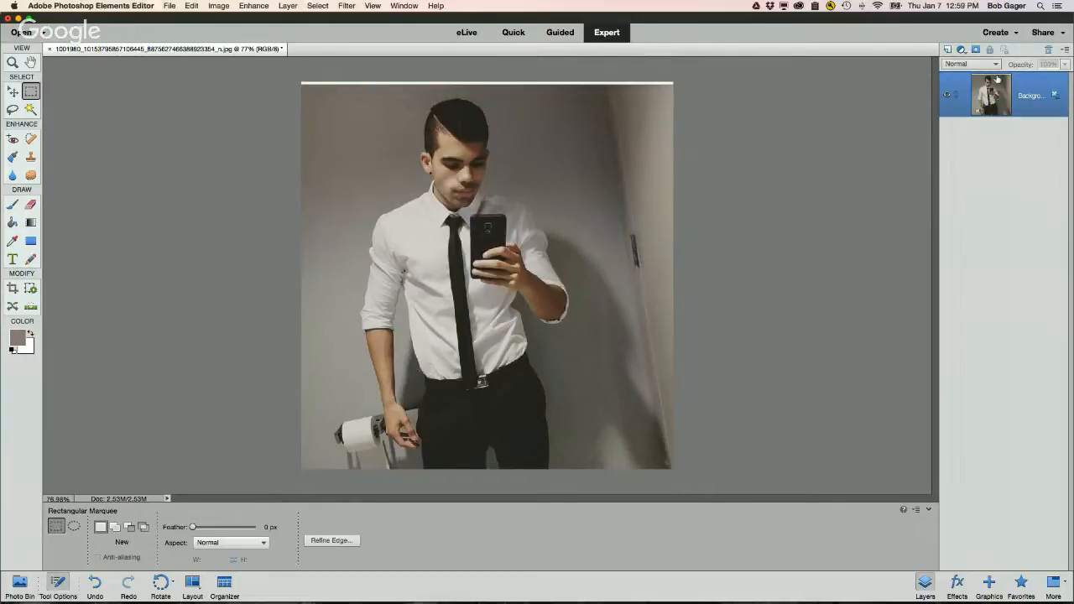
click(926, 582)
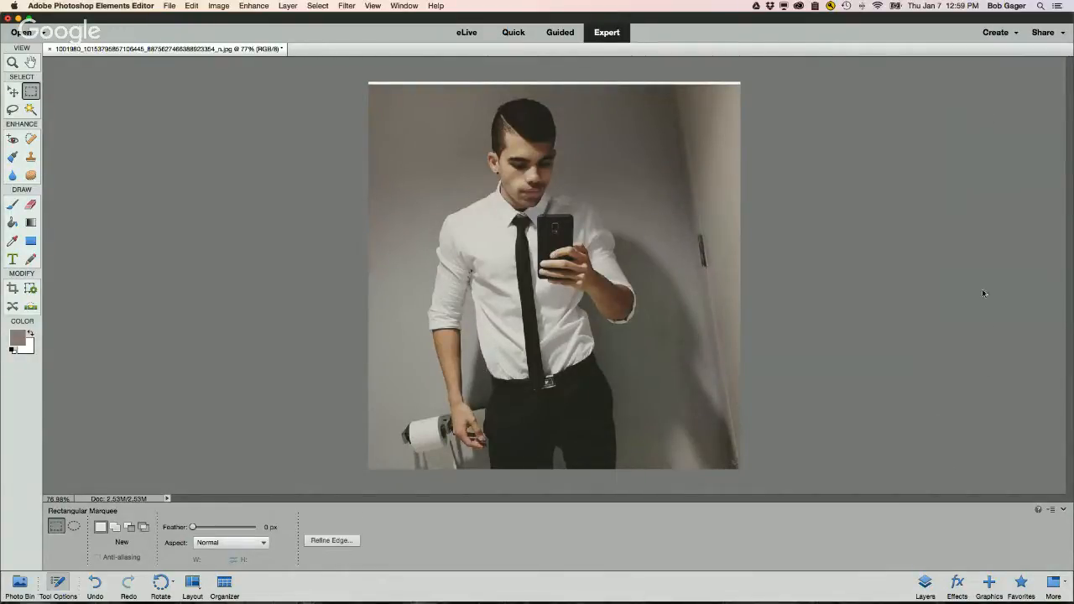
click(924, 582)
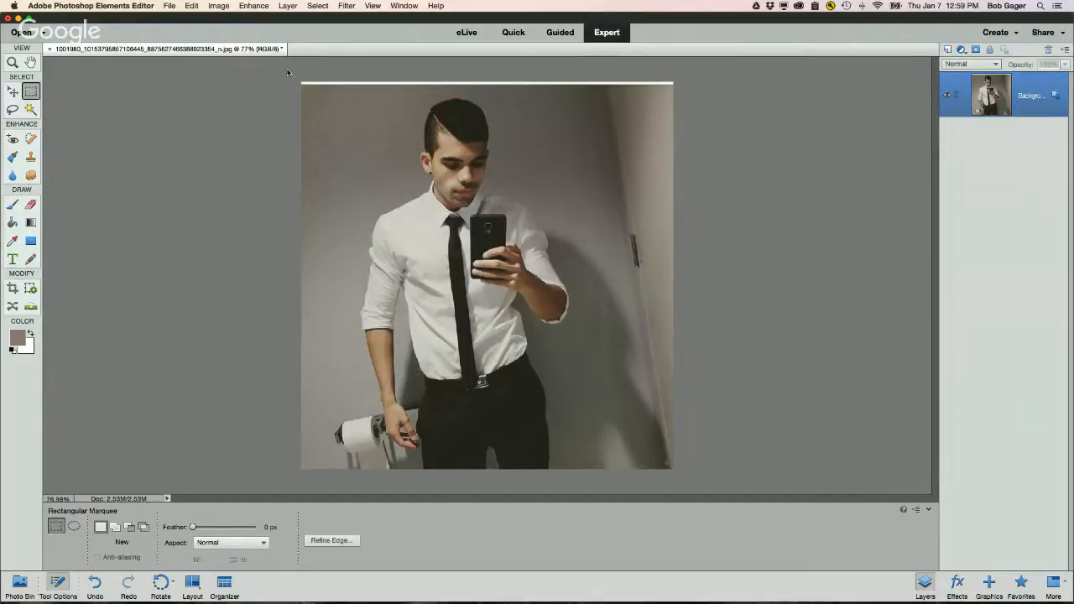
drag(302, 113, 333, 471)
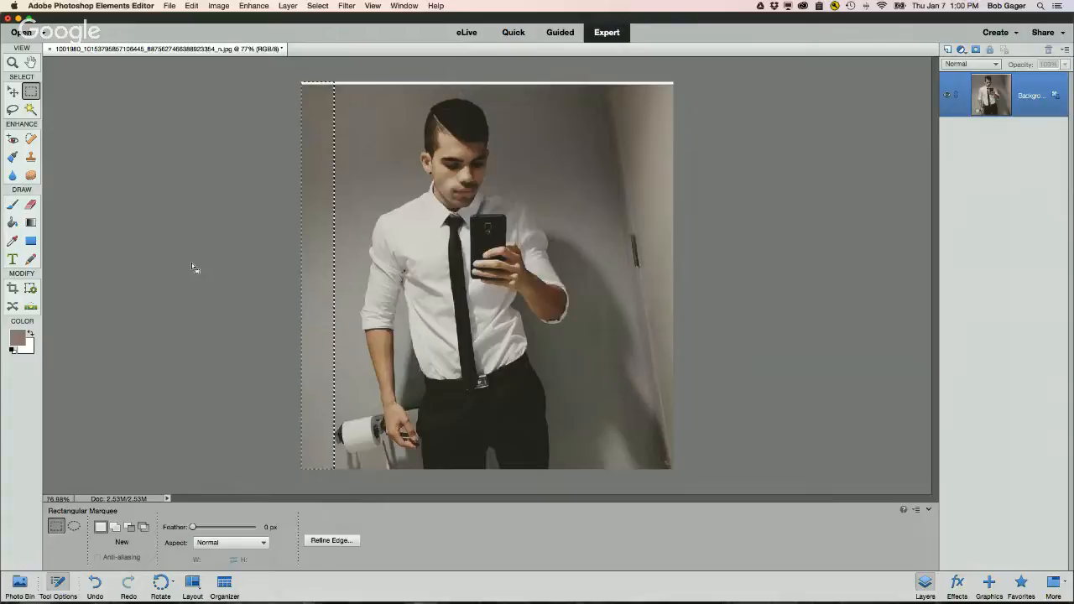
Step: Copy the selected strip and paste it as a new layer
click(192, 6)
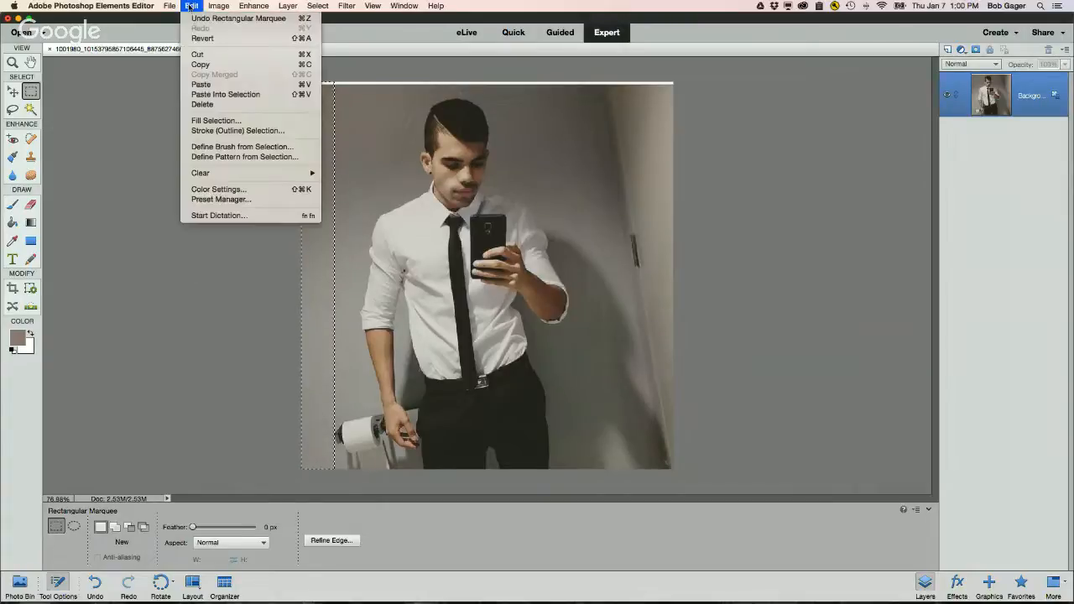
click(206, 65)
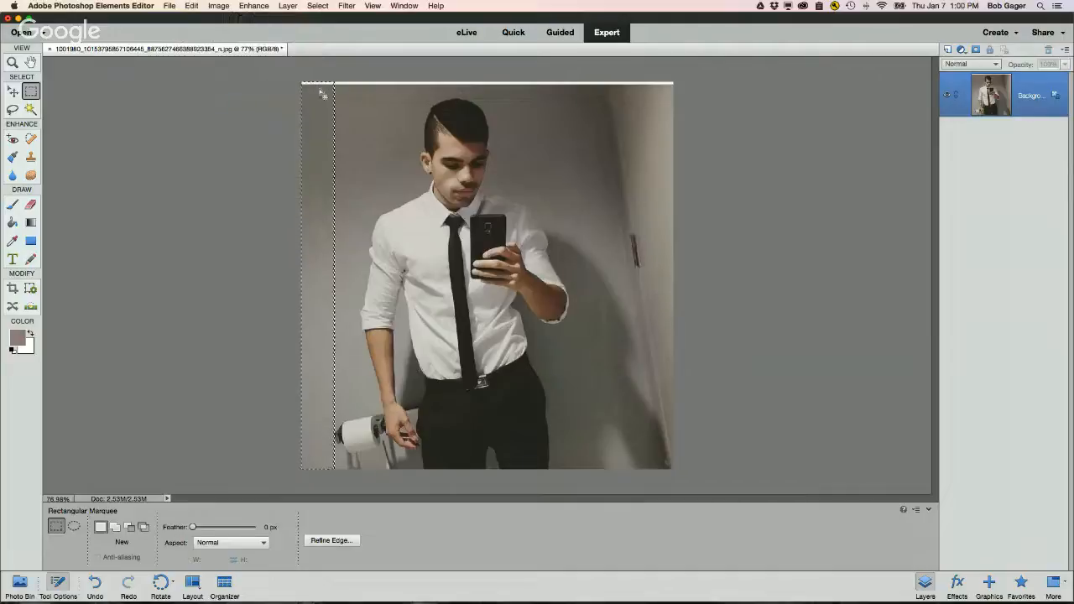
click(192, 6)
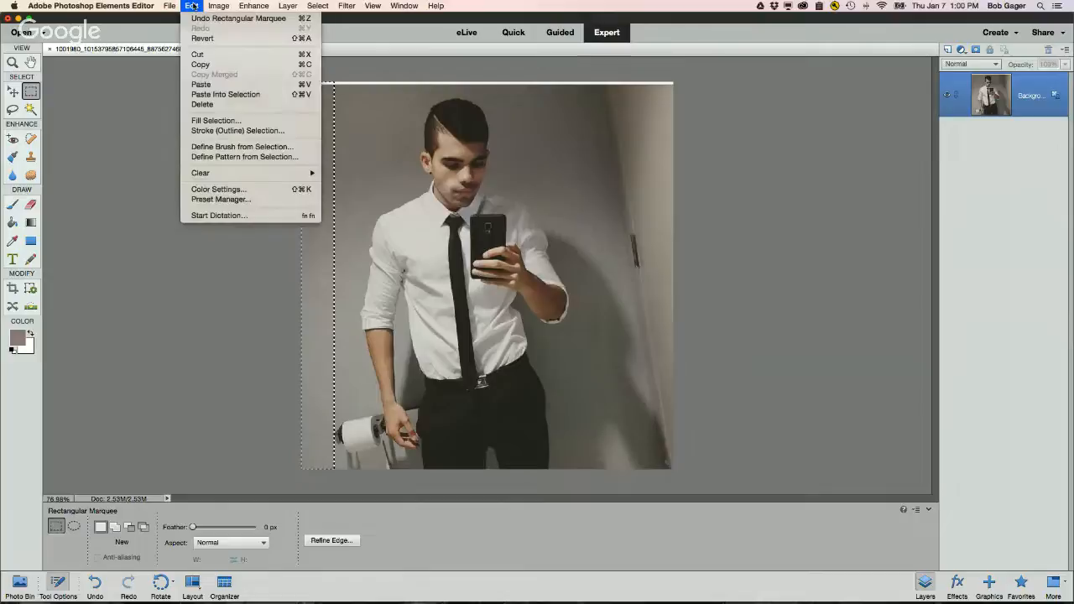
click(216, 85)
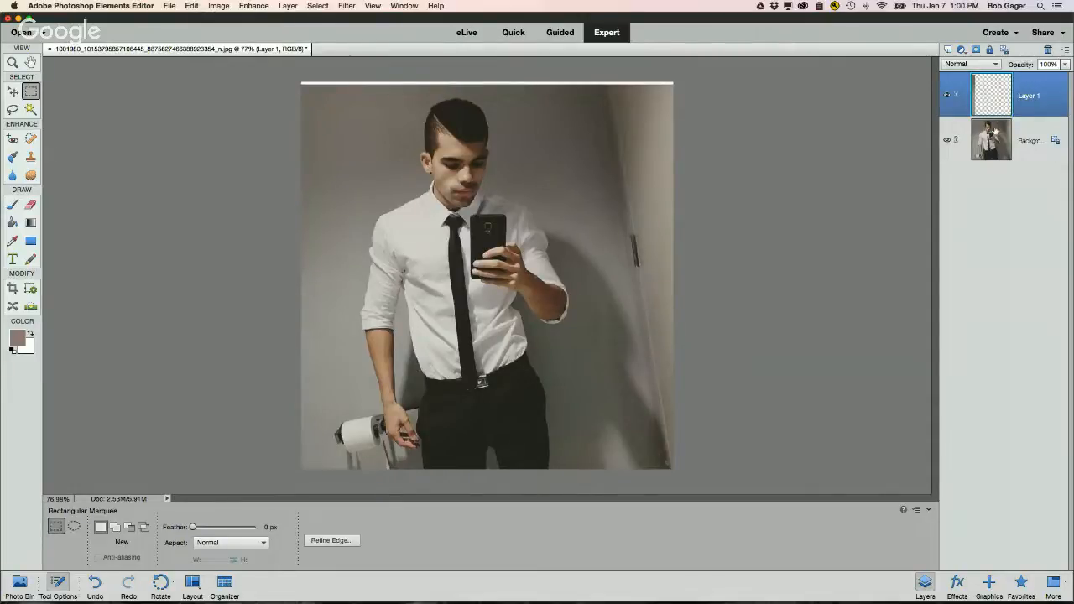
Step: Flip the pasted strip layer horizontally, after checking it with the background hidden
click(946, 141)
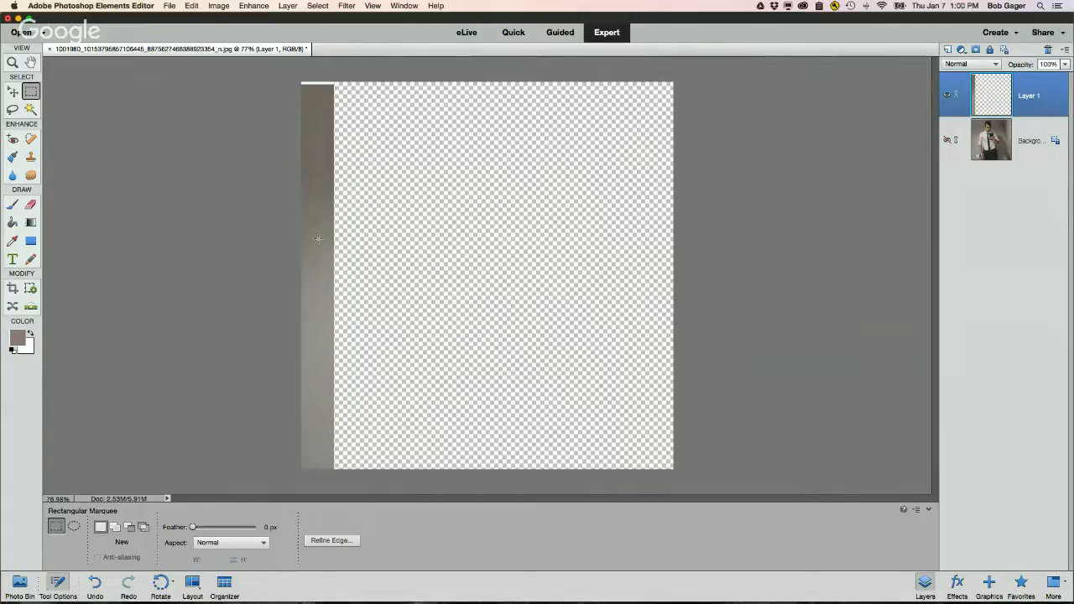
click(947, 141)
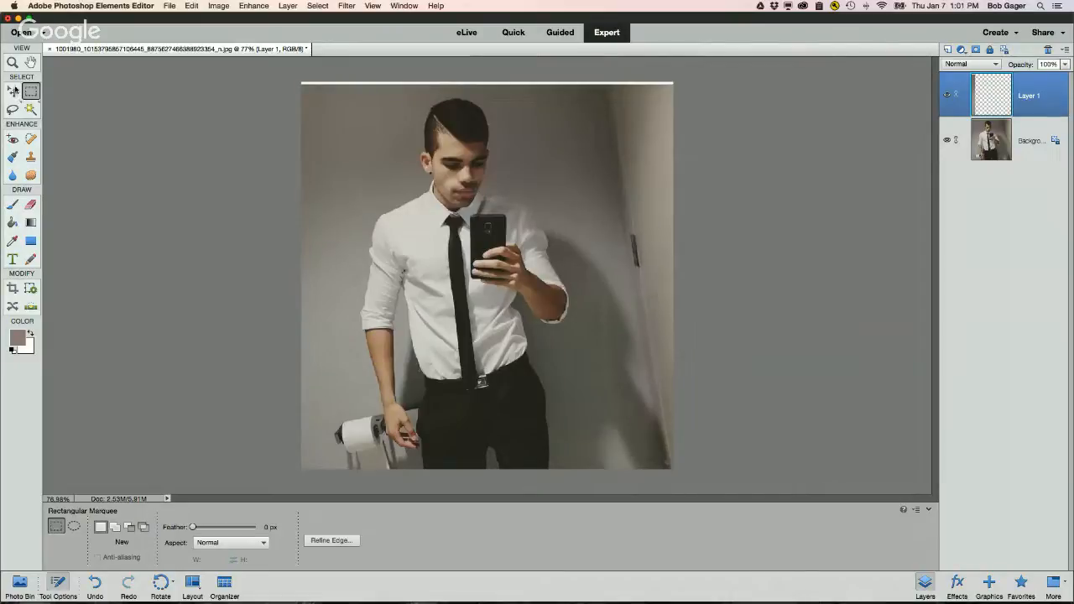
click(13, 92)
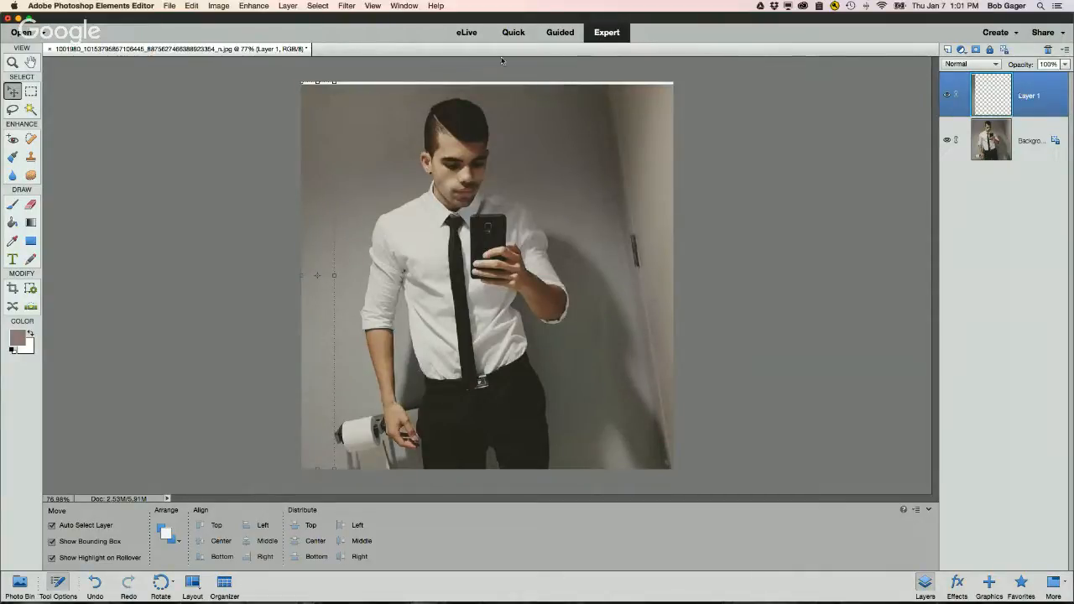
click(216, 6)
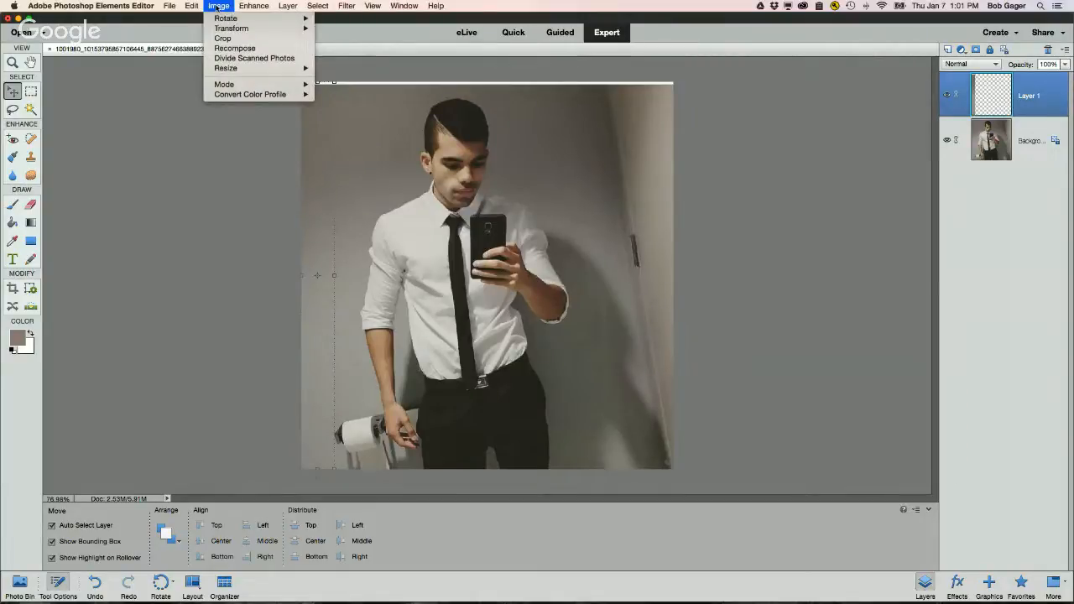
mouse_move(222, 17)
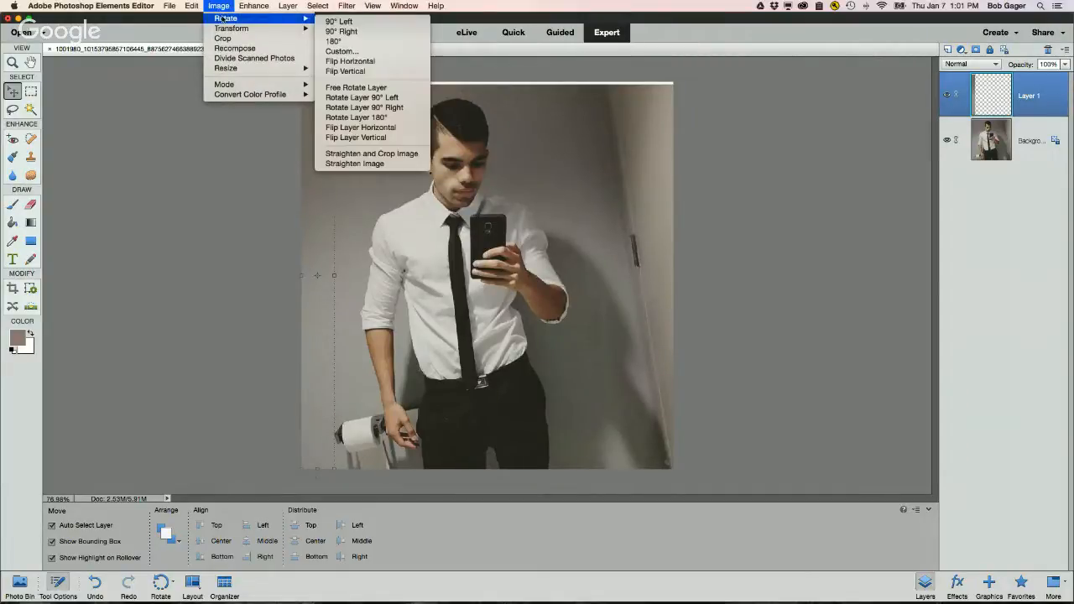
click(401, 129)
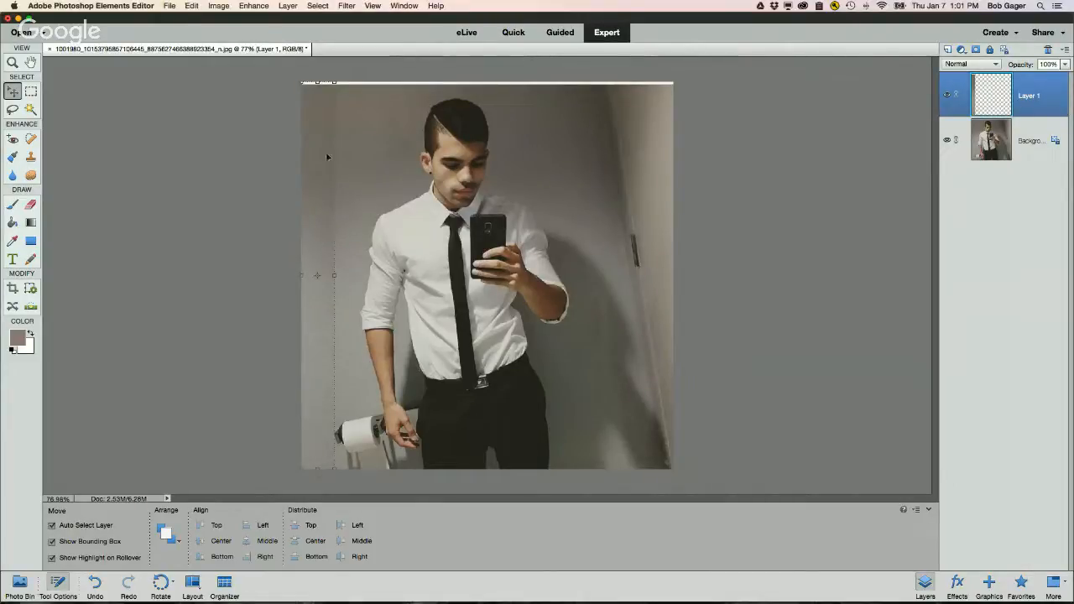
Step: Move the flipped strip about 30 px right so it sits beside the original edge
click(353, 289)
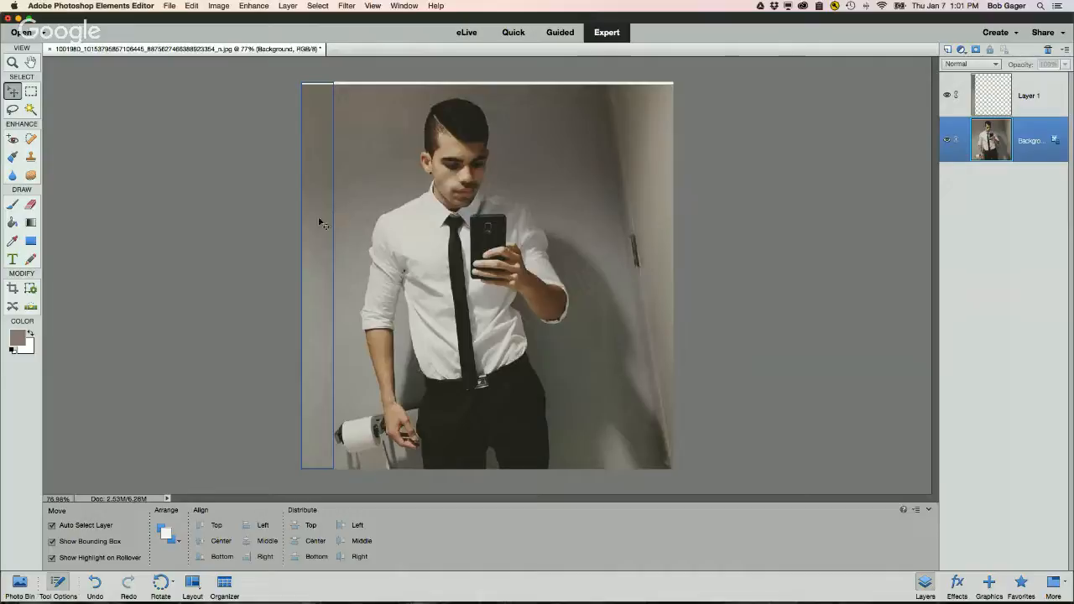
click(319, 223)
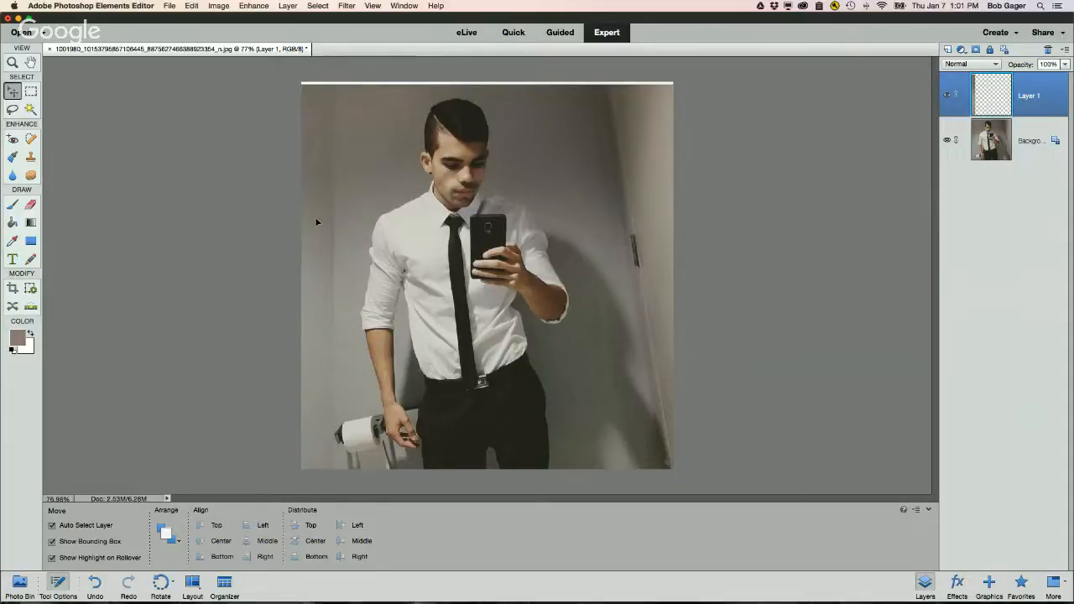
drag(315, 222, 346, 432)
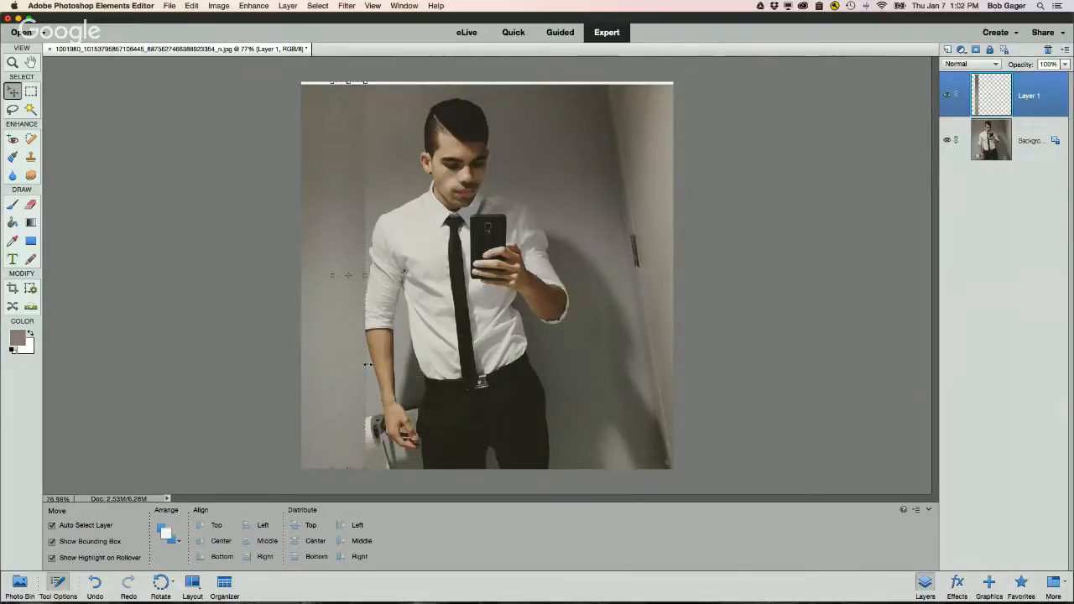
Step: Duplicate the strip layer Layer 1
click(436, 403)
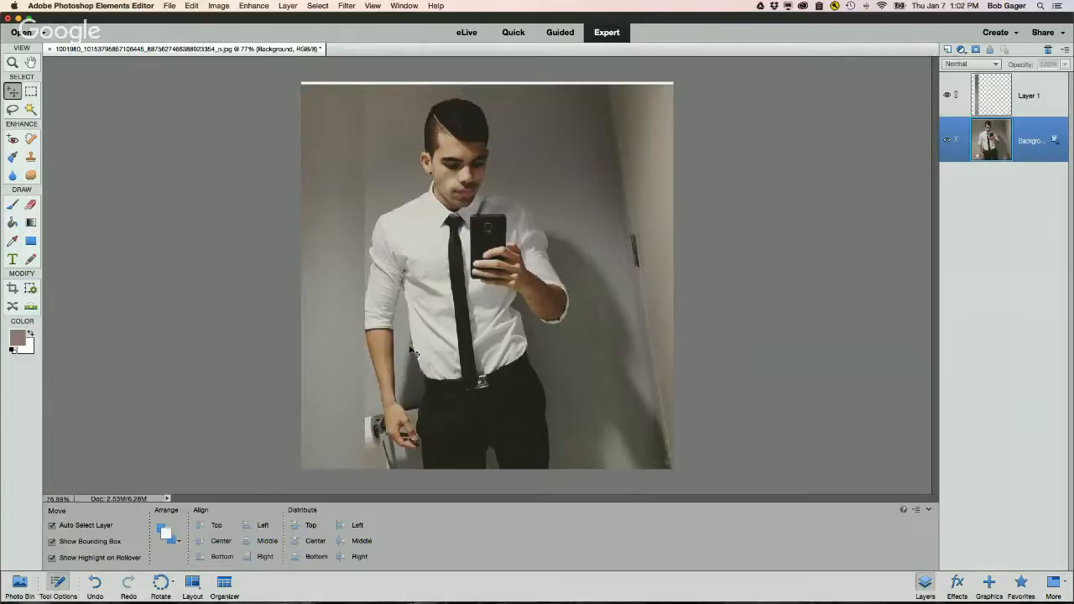
click(996, 98)
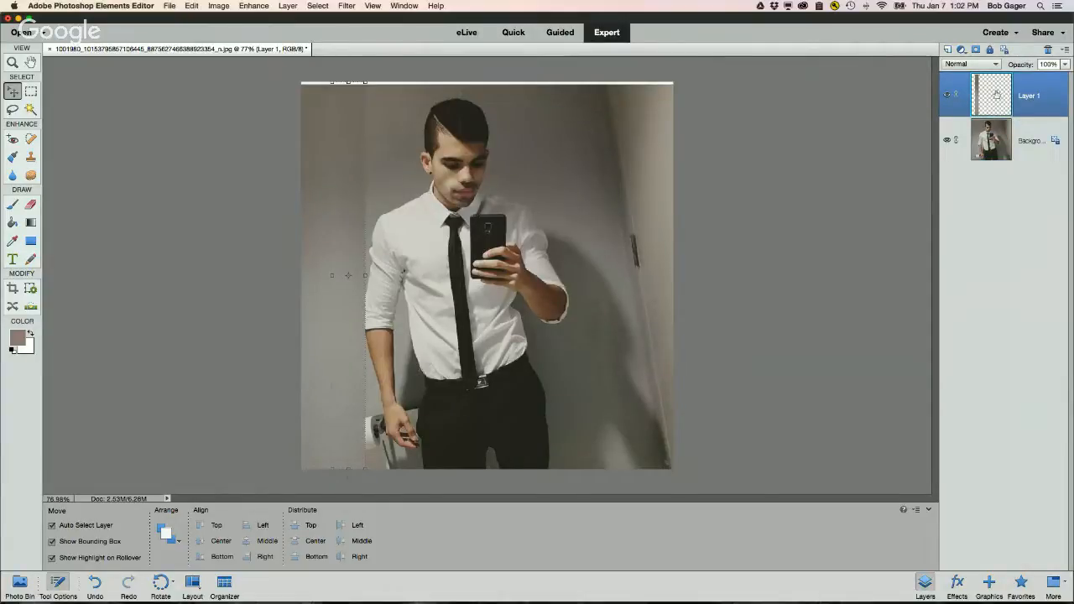
drag(993, 92, 949, 49)
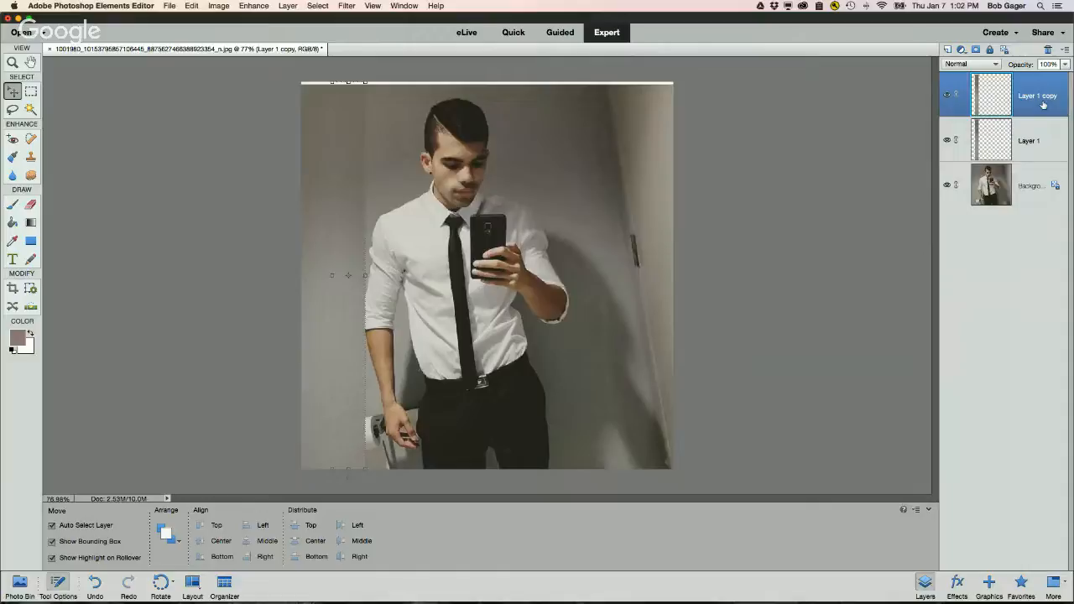
Step: Flip Layer 1 copy horizontally and move it about 30 px right next to the first strip
click(219, 6)
mouse_move(225, 17)
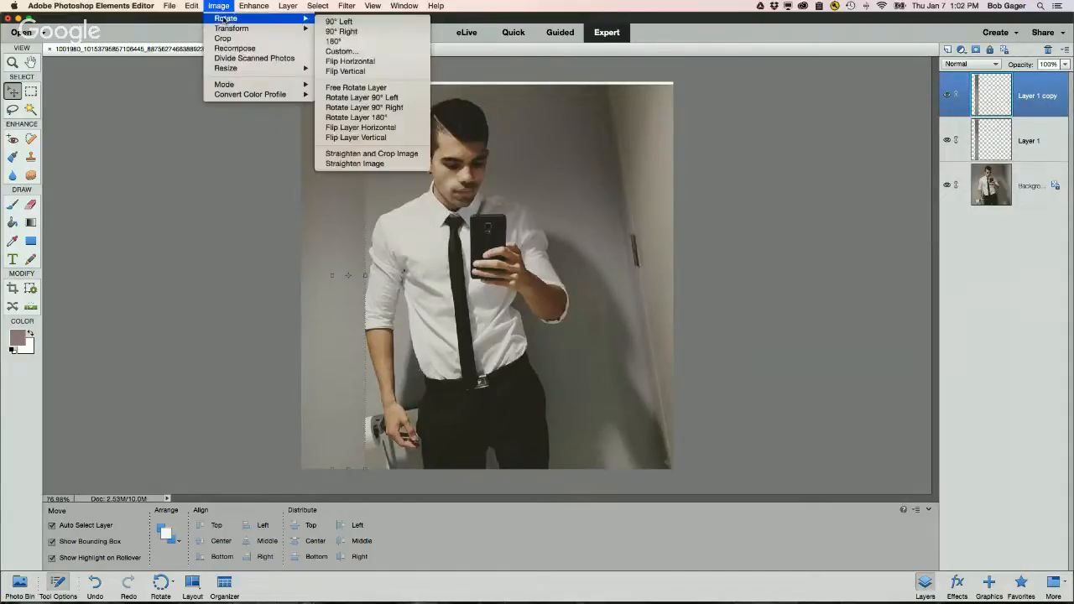
click(375, 137)
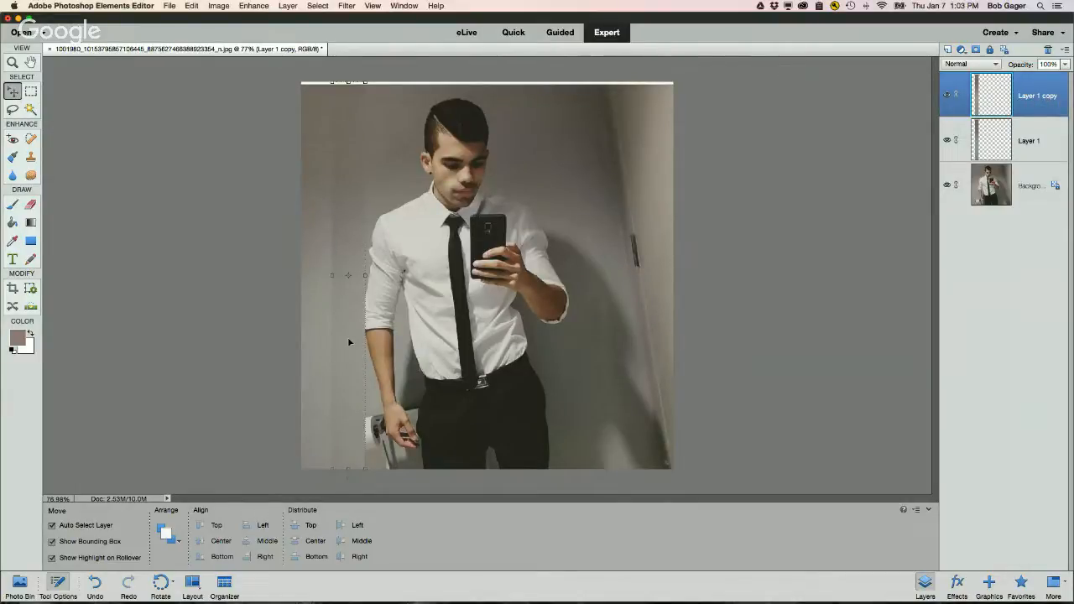
drag(349, 341, 380, 342)
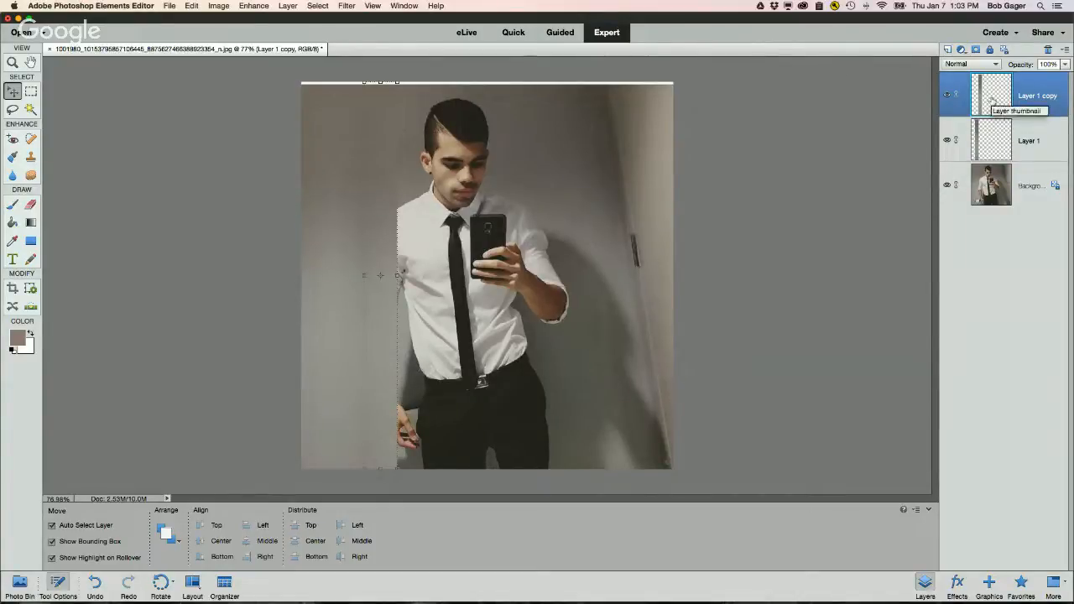
Step: Duplicate Layer 1 copy and flip the new copy horizontally
drag(990, 101, 948, 51)
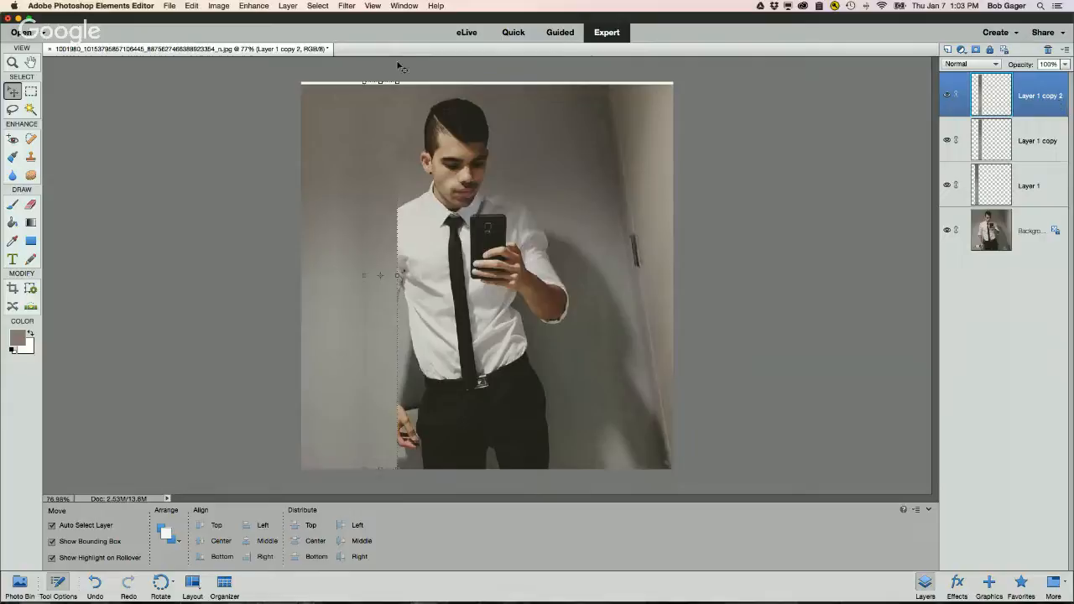
click(219, 6)
mouse_move(227, 19)
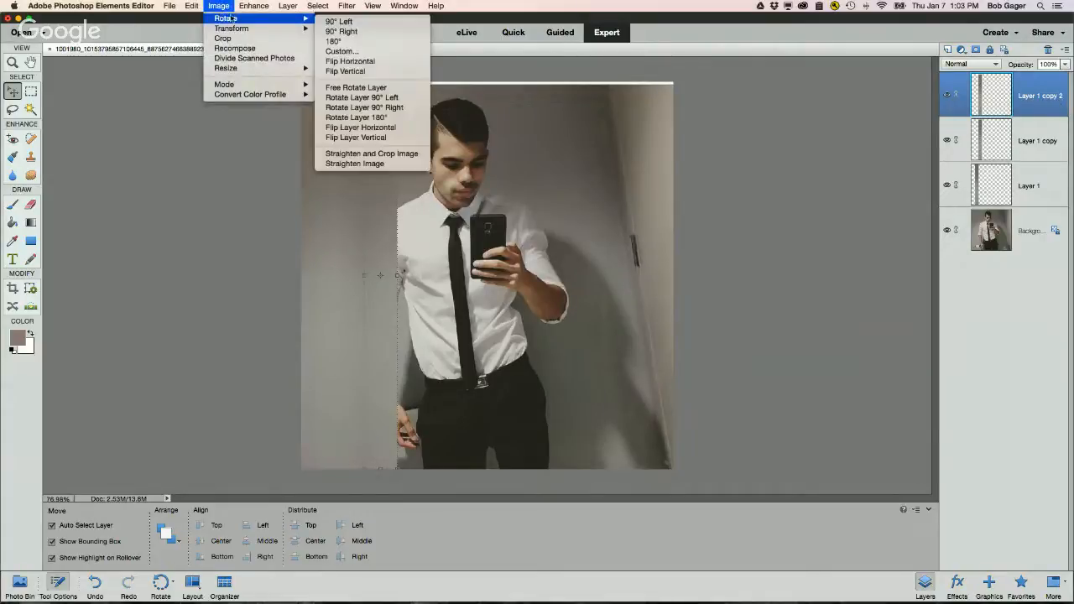
click(375, 129)
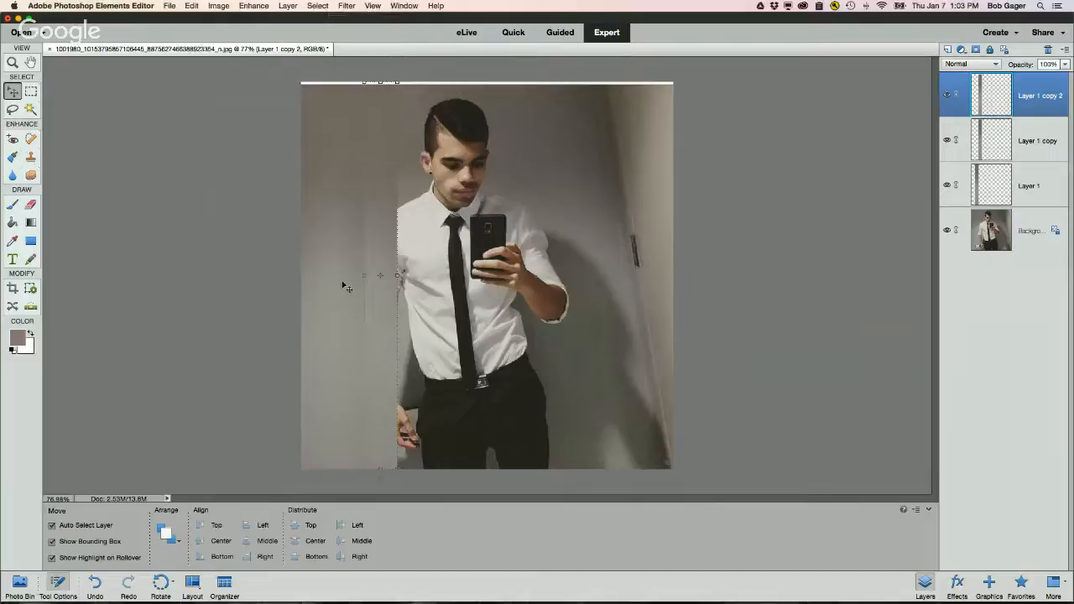
Step: Move Layer 1 copy 2 about 30 px right, checking the strips with the background briefly hidden
drag(378, 265, 409, 264)
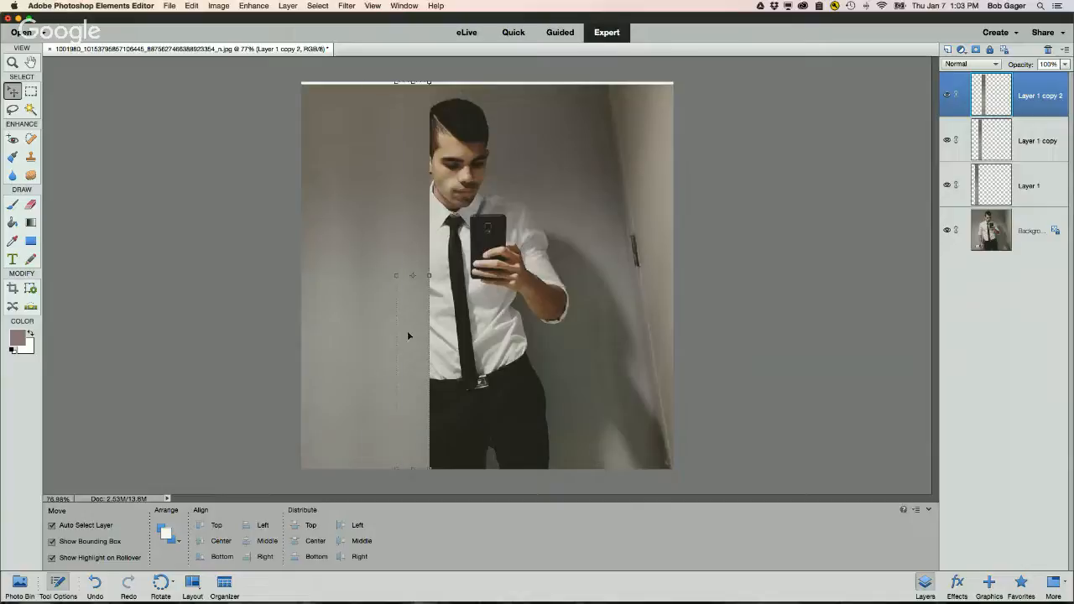
click(265, 323)
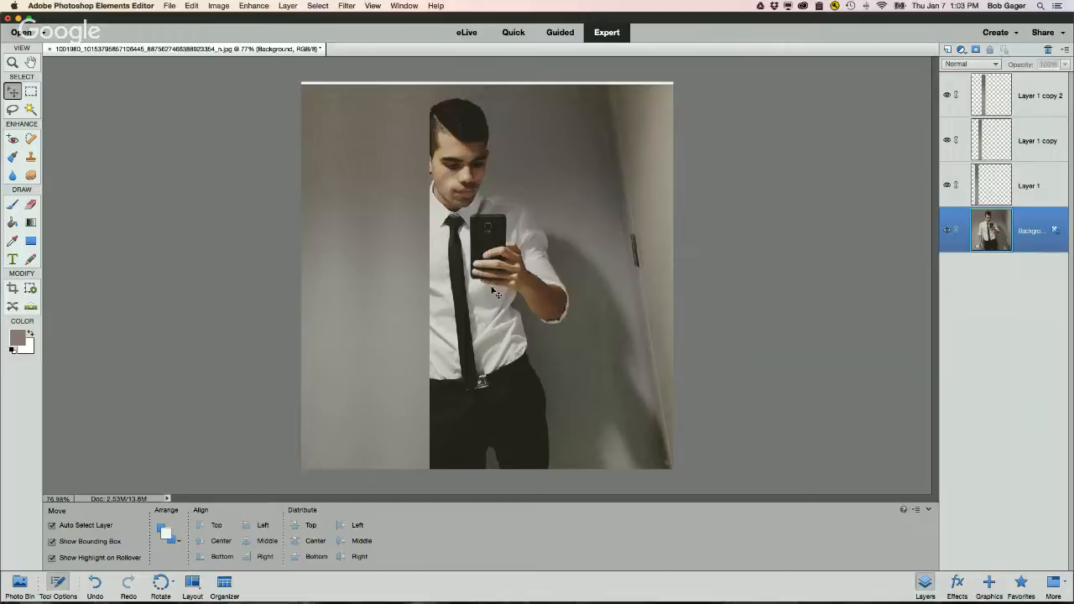
click(948, 233)
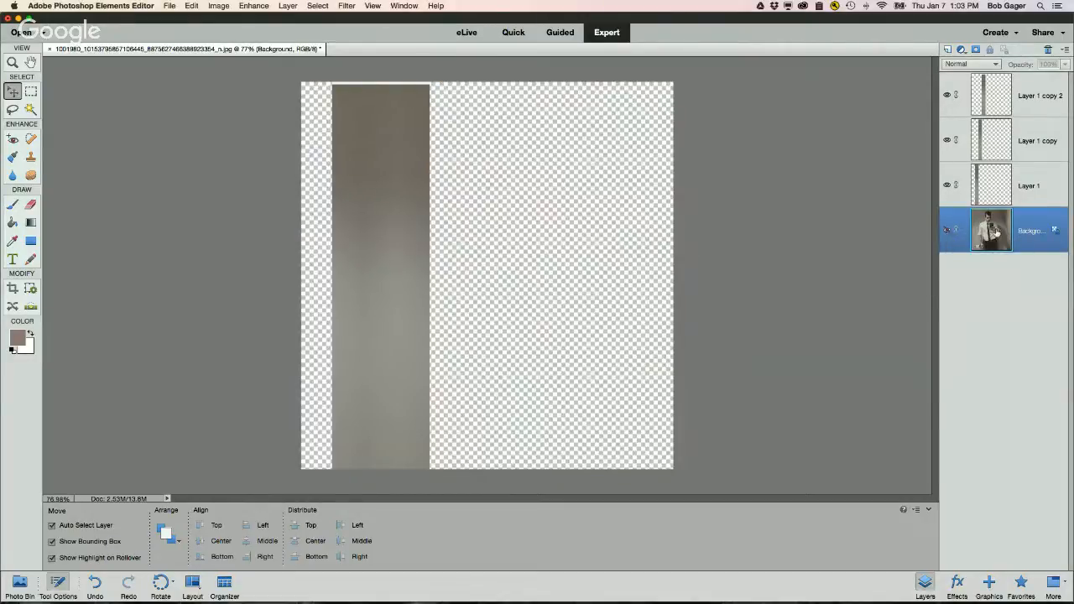
drag(377, 249, 431, 249)
click(947, 233)
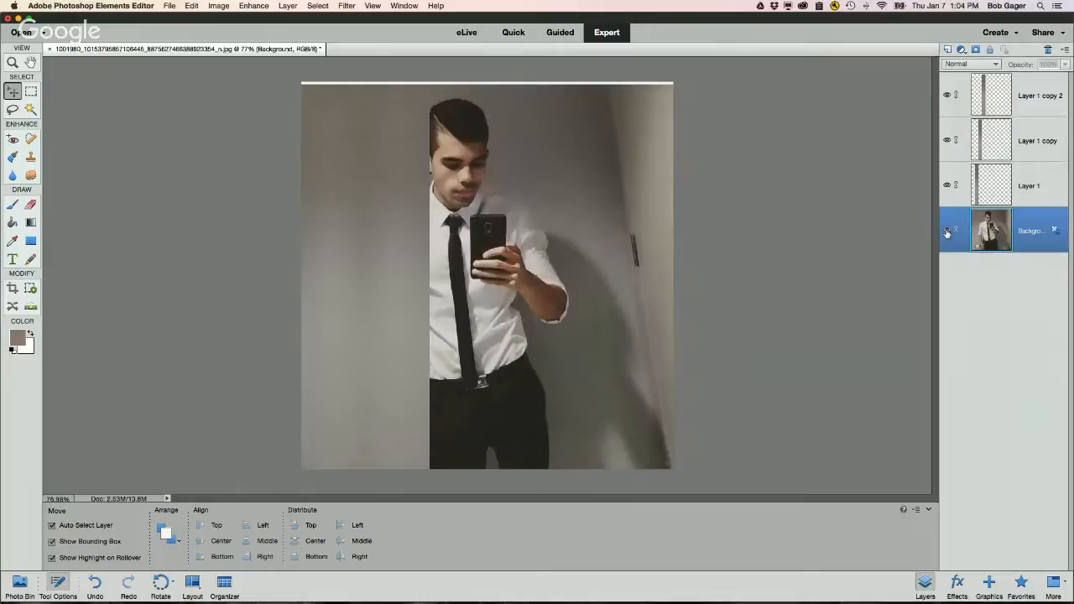
Step: Select the three strip layers together and merge them into one layer
click(1000, 102)
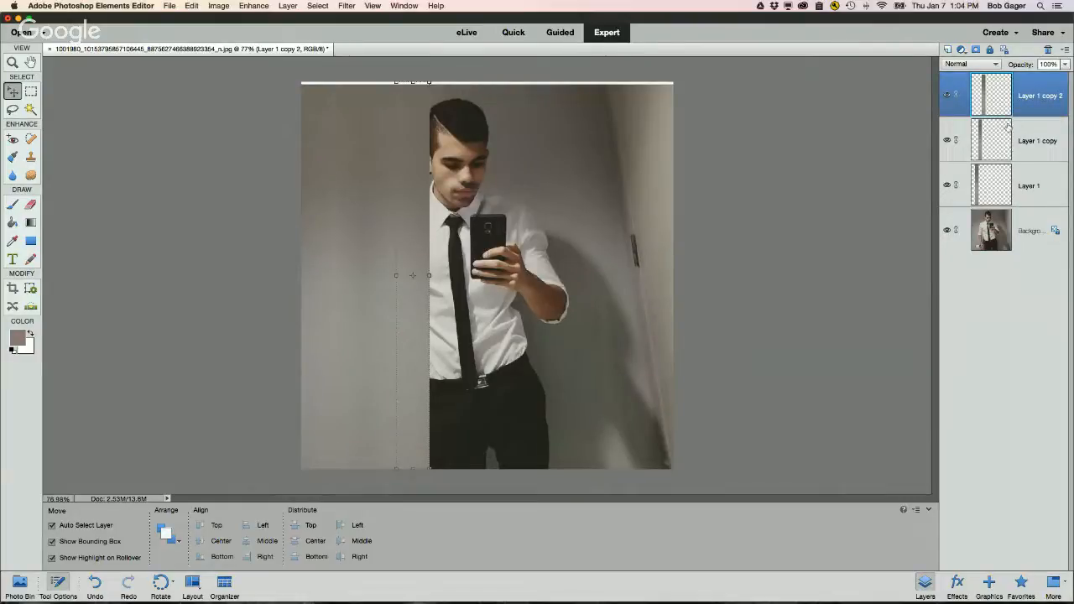
shift+click(998, 141)
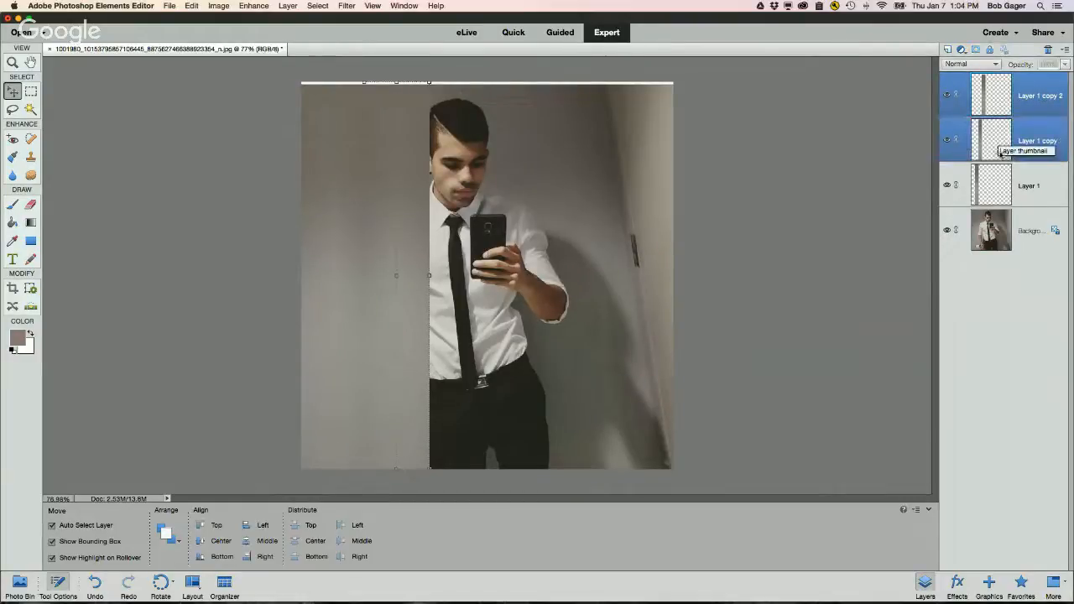
shift+click(999, 175)
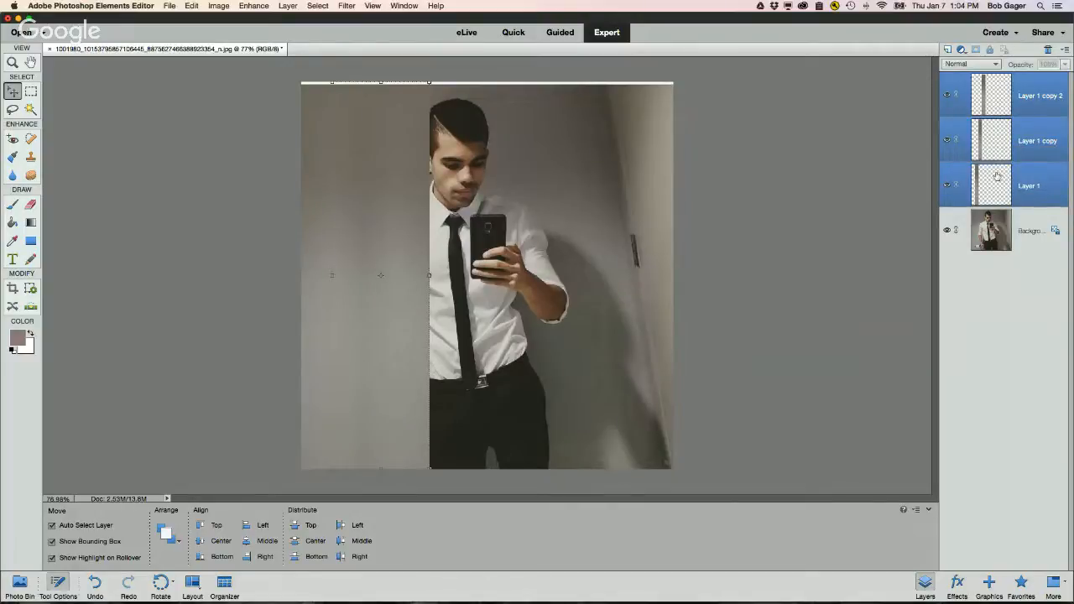
right_click(996, 99)
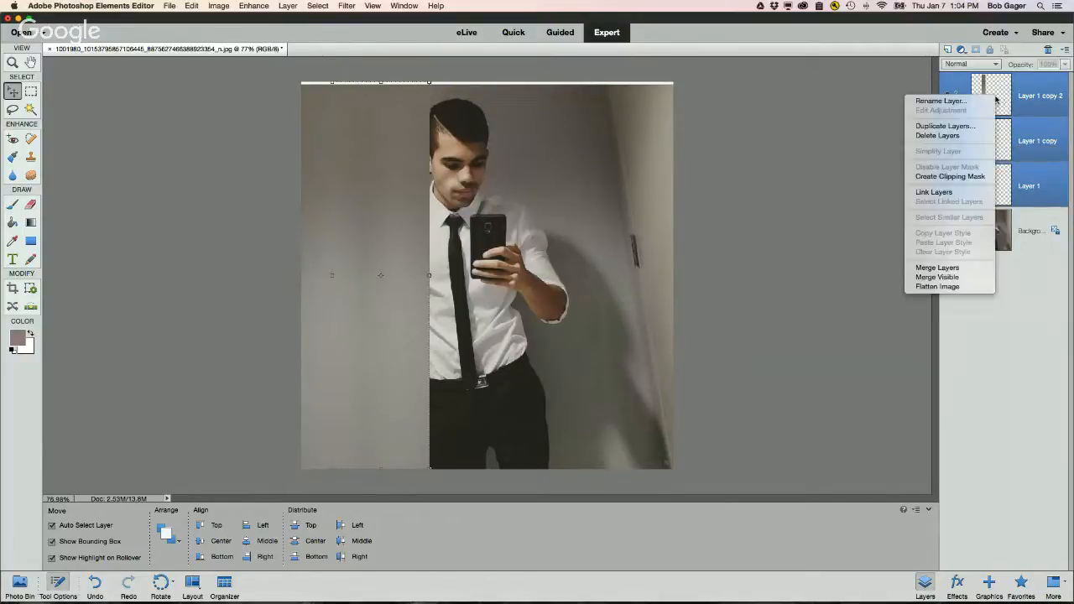
click(958, 270)
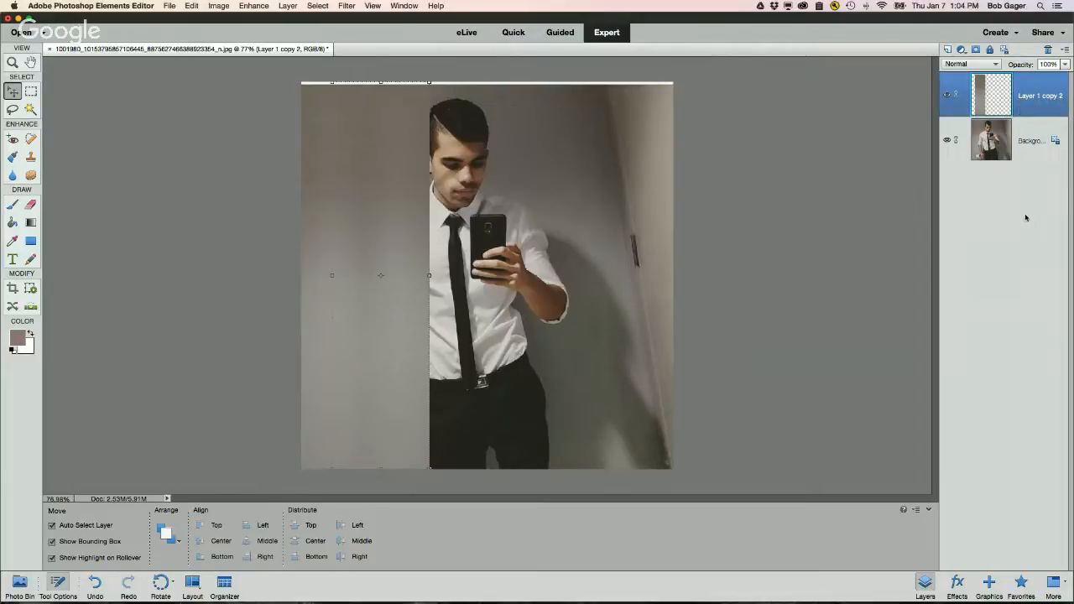
Step: Check the merged strip layer by hiding and showing it, then add a layer mask to it
click(946, 96)
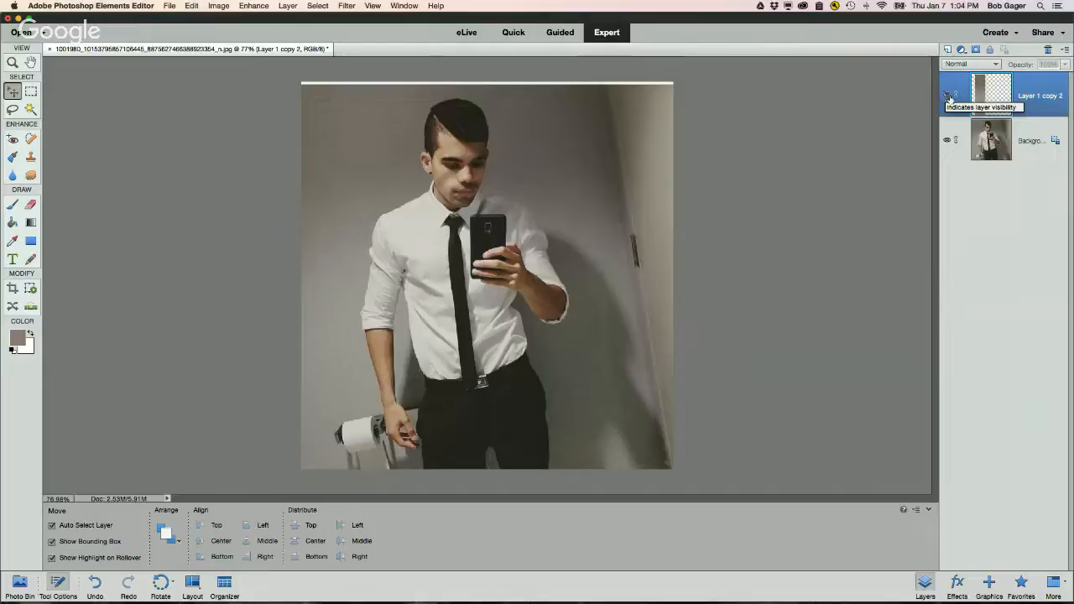
click(947, 97)
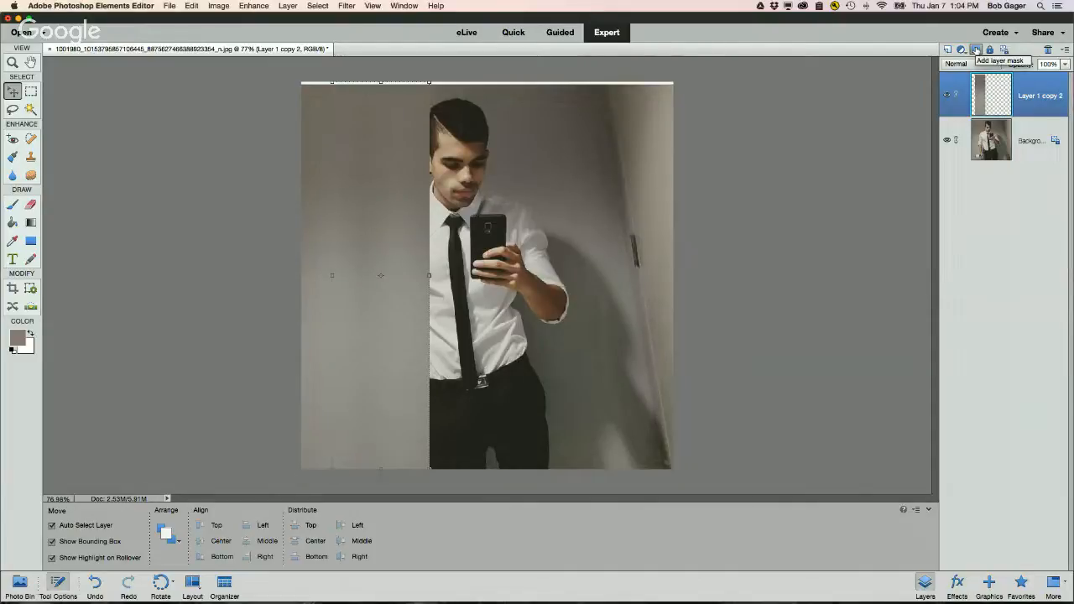
click(976, 49)
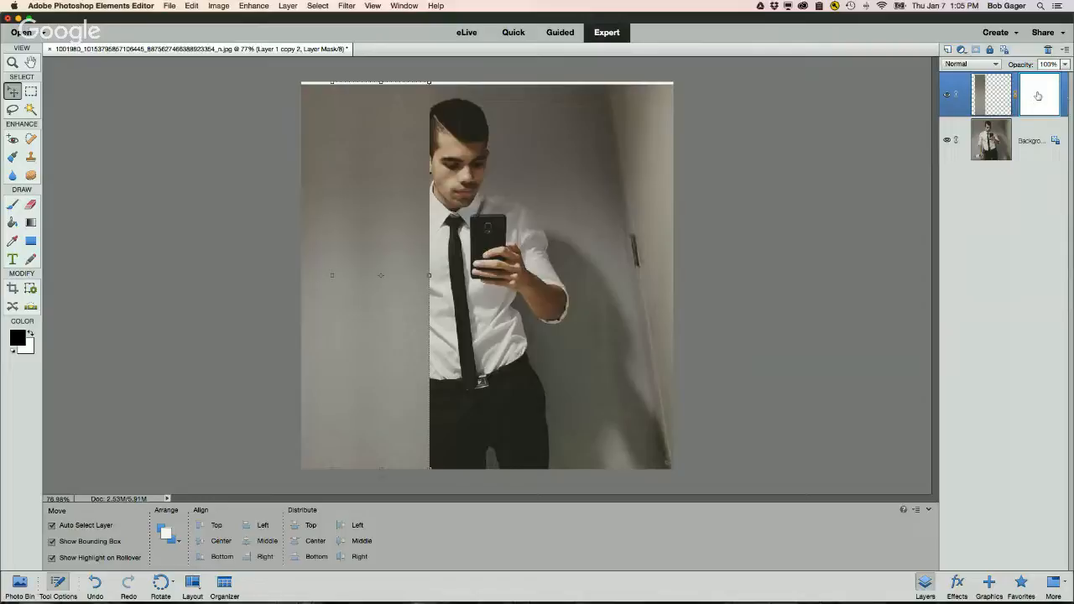
Step: Select the Brush tool and set the foreground color to black with white as background
click(13, 206)
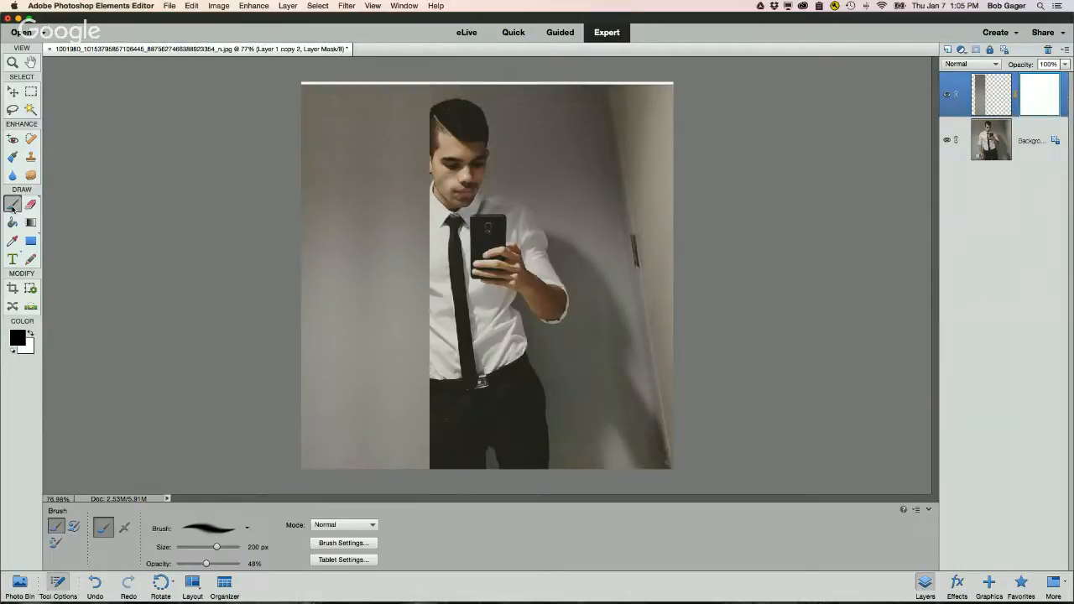
click(17, 338)
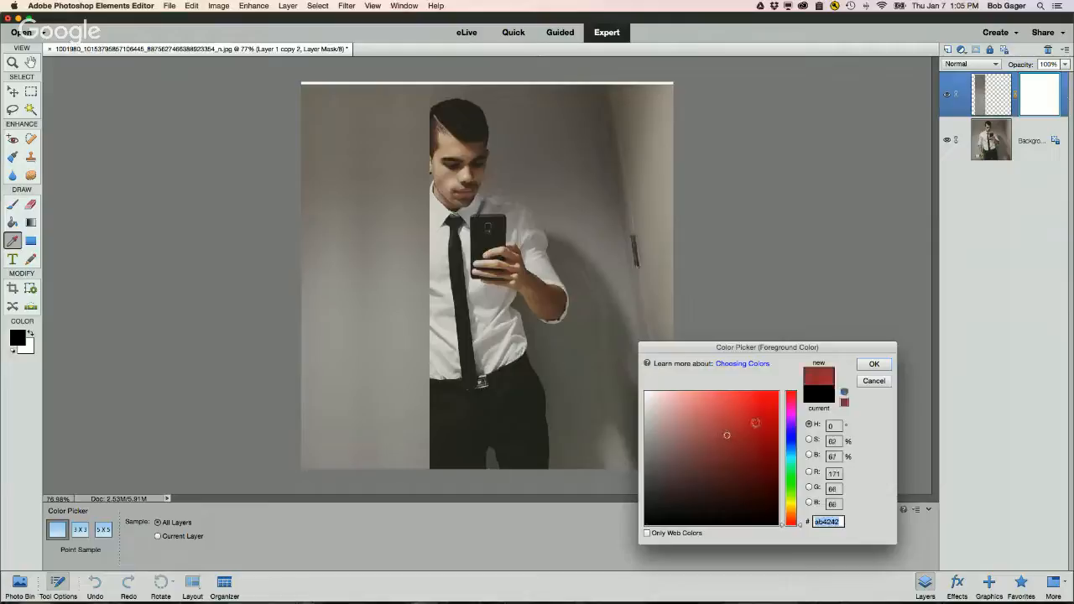
click(872, 365)
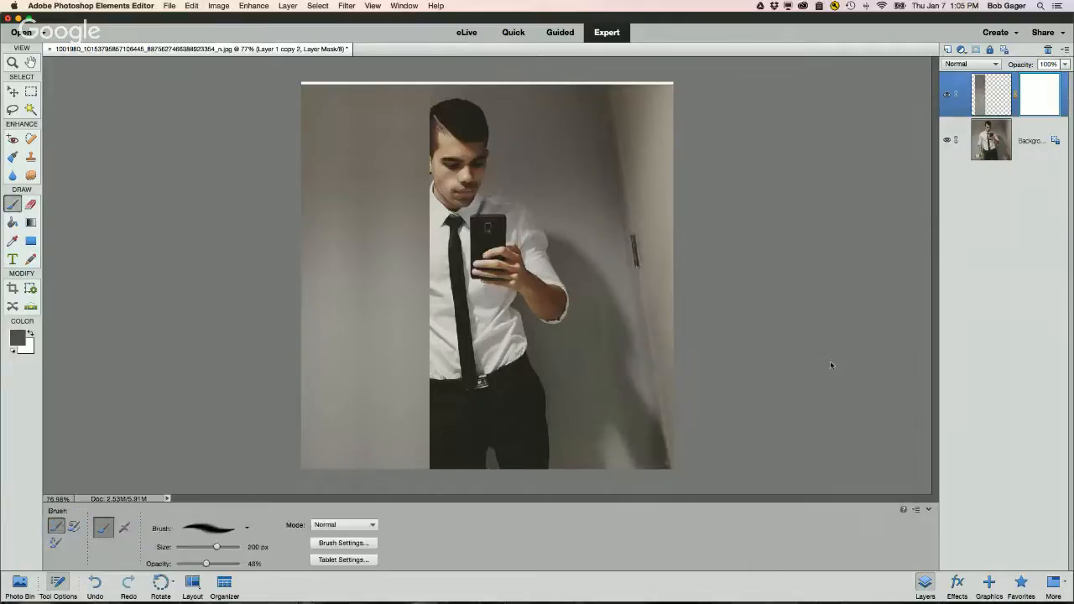
click(13, 352)
click(28, 334)
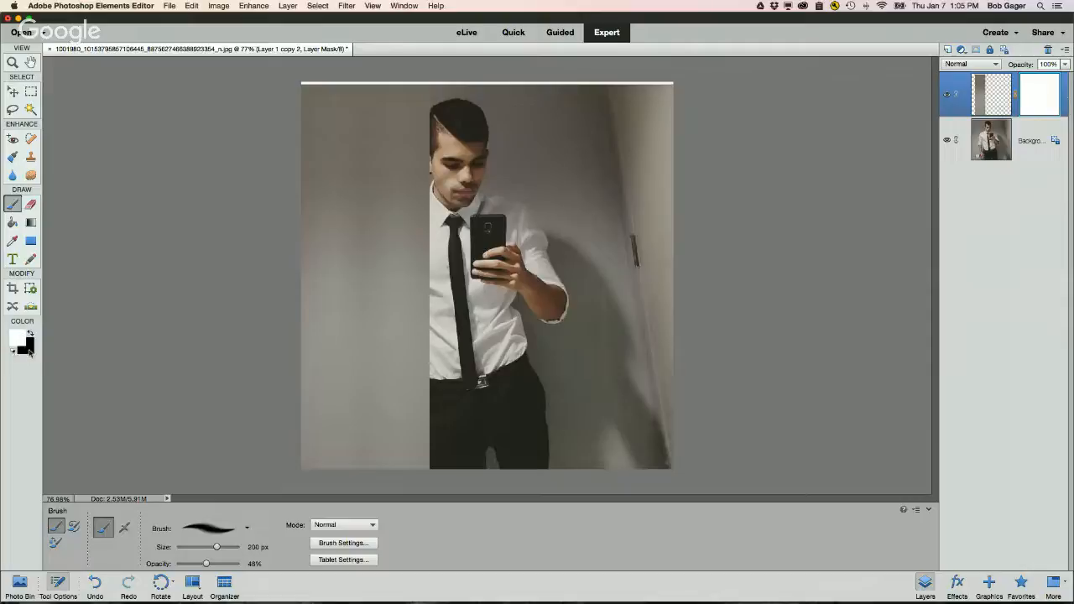
click(29, 333)
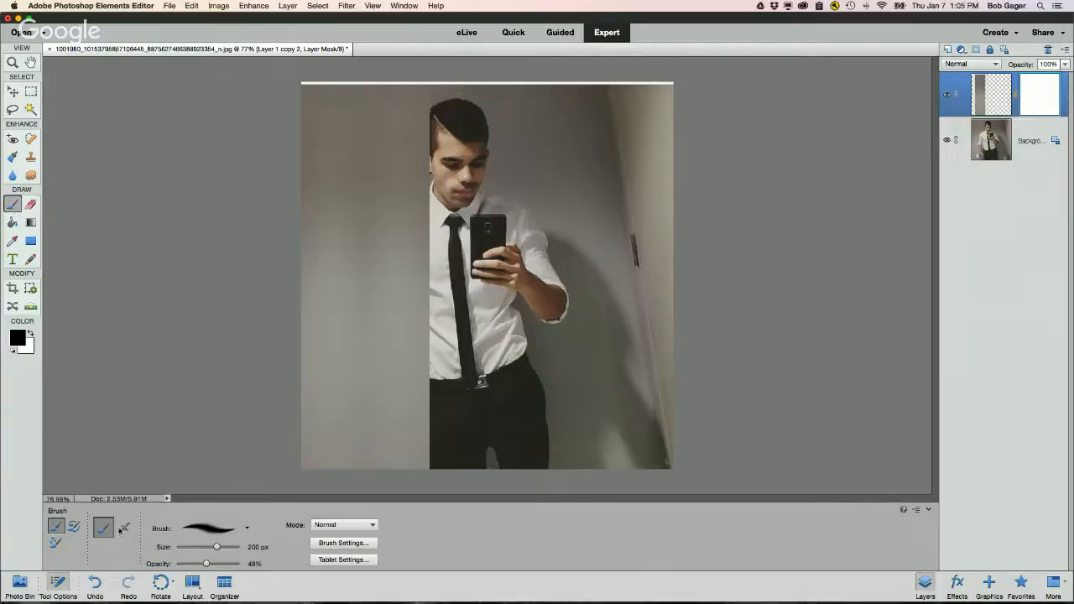
Step: Choose the 100 px soft brush preset and set the brush opacity to 100%
click(247, 529)
scroll(234, 502, up, 2)
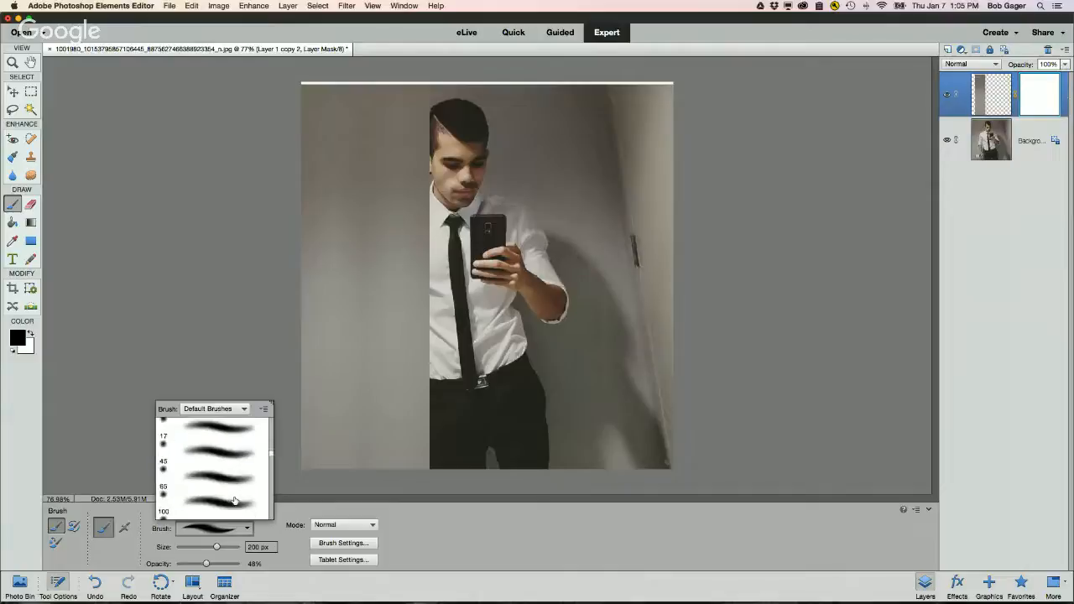
scroll(234, 502, down, 2)
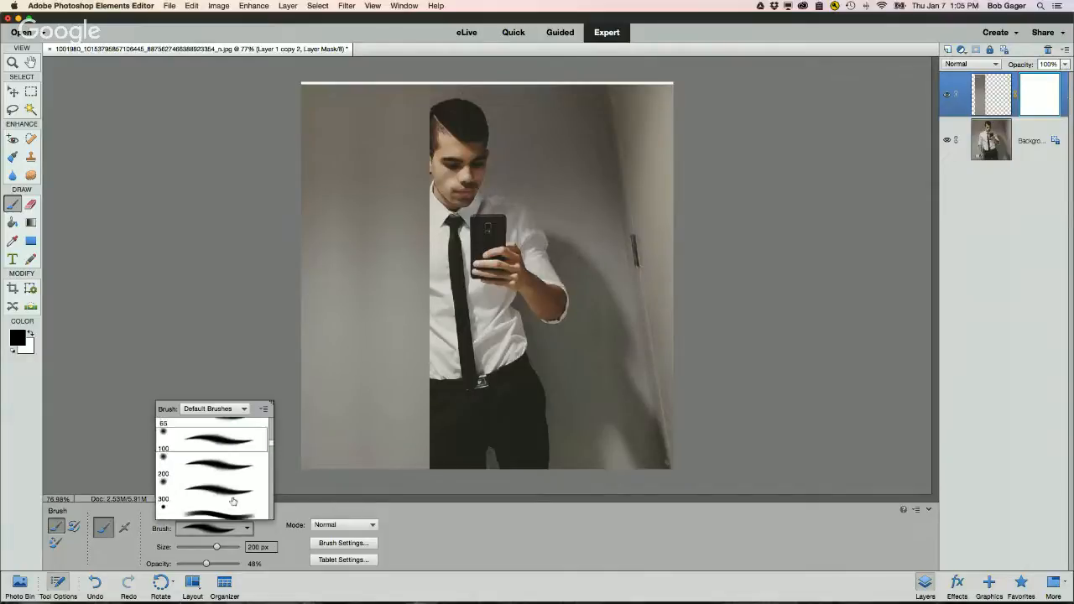
double_click(213, 444)
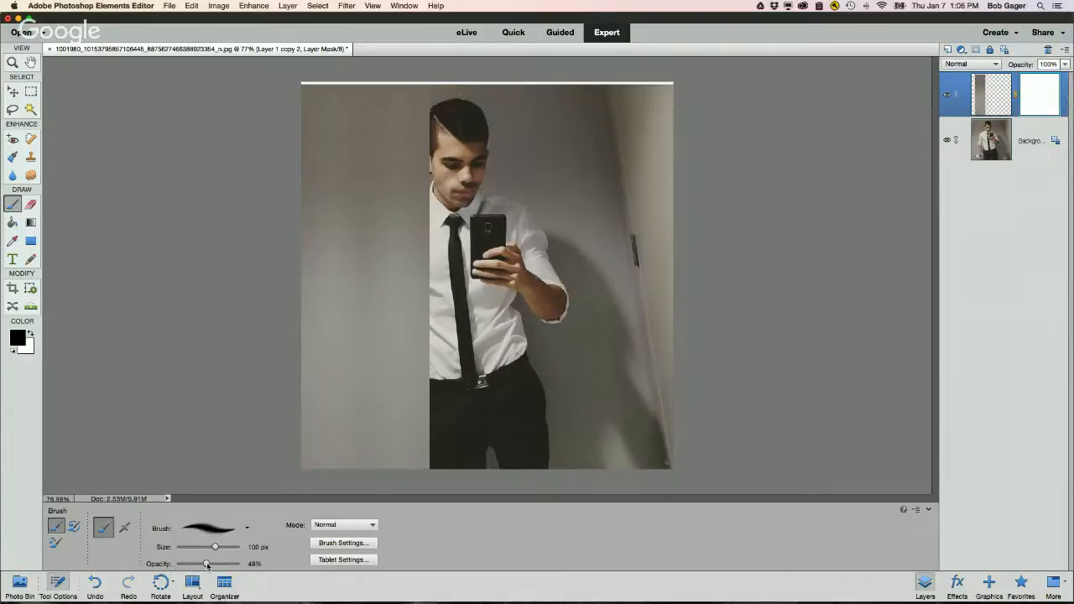
drag(207, 564, 251, 564)
drag(214, 549, 200, 549)
key(bracketleft)
key(bracketleft)
key(bracketleft)
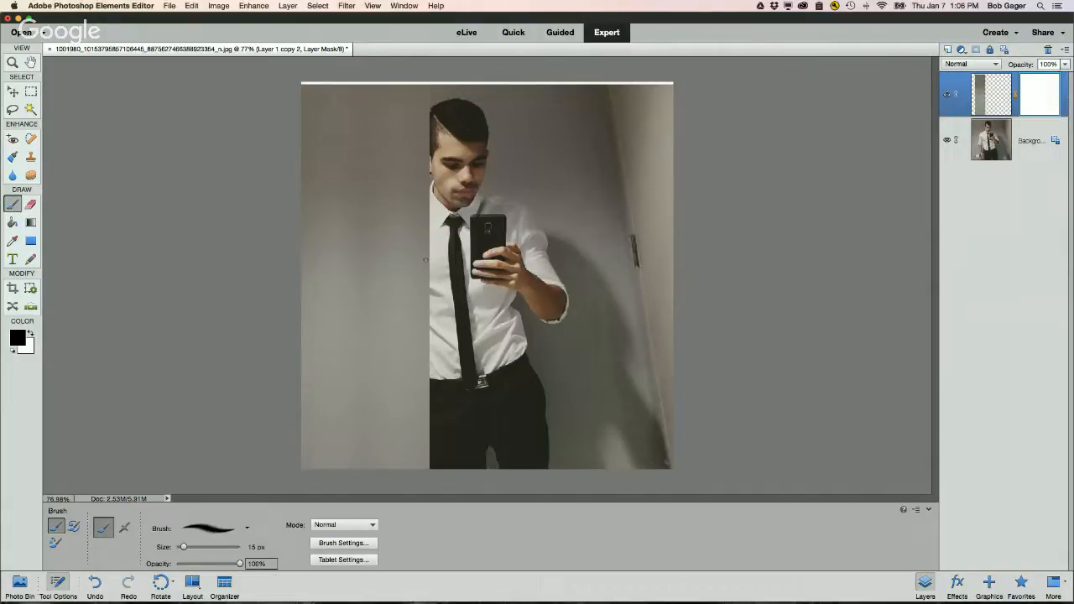
key(bracketright)
key(bracketright)
key(bracketright)
key(bracketright)
key(bracketright)
key(bracketright)
key(bracketright)
key(bracketright)
key(bracketright)
key(bracketright)
key(bracketright)
key(bracketright)
key(bracketleft)
key(bracketleft)
key(bracketleft)
key(bracketleft)
key(bracketright)
key(bracketleft)
key(bracketright)
key(bracketright)
key(bracketleft)
key(bracketleft)
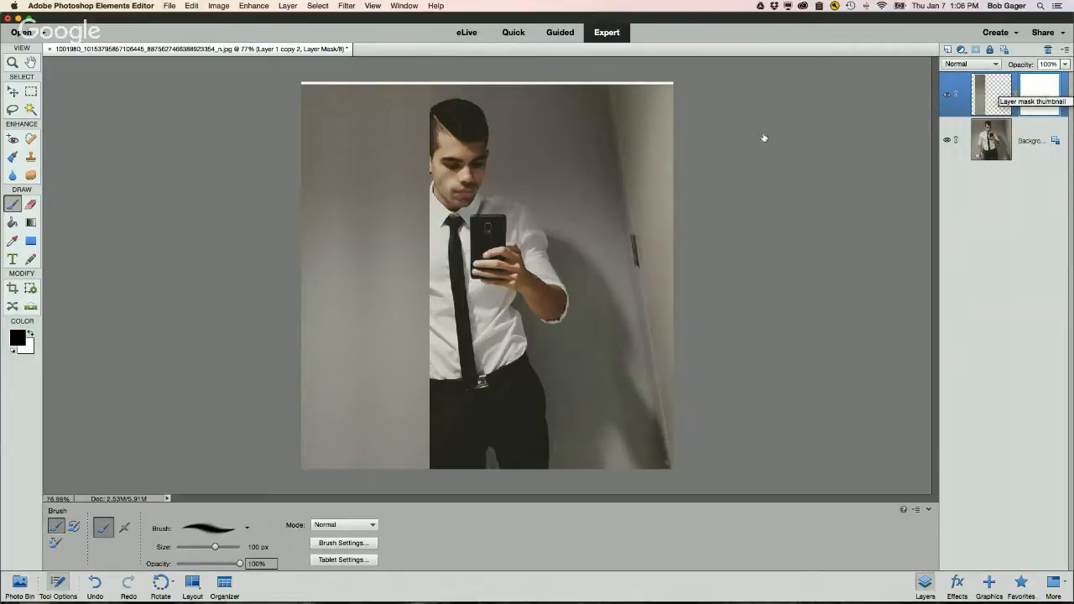
Step: Paint black on the mask over the man's arm to reveal it through the strip layer
mouse_move(438, 235)
mouse_down()
mouse_move(428, 251)
mouse_move(438, 260)
mouse_move(420, 210)
mouse_move(422, 241)
mouse_move(426, 225)
mouse_move(394, 239)
mouse_up()
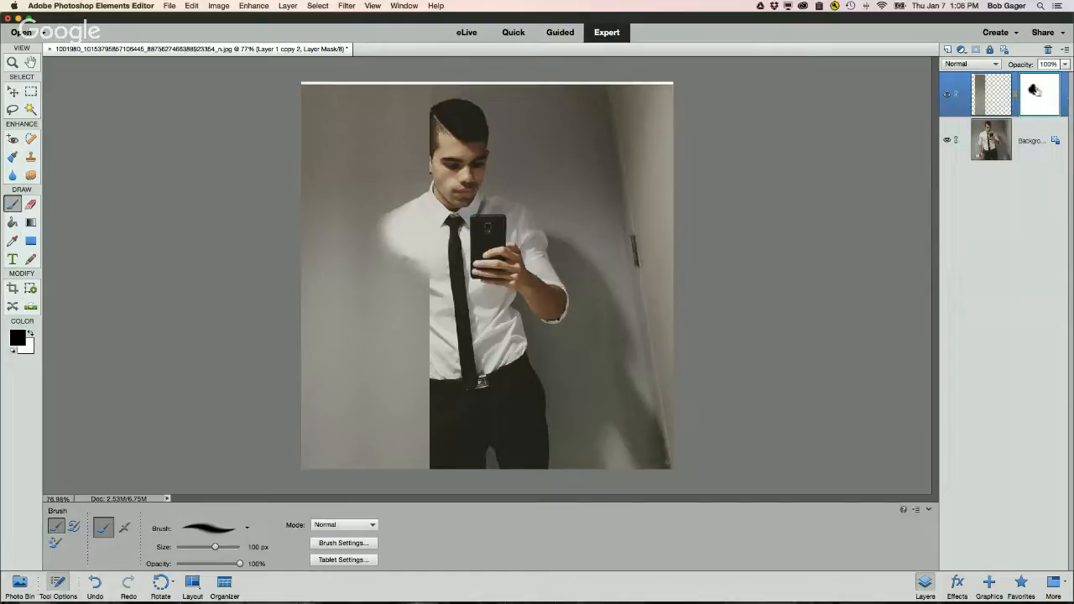
mouse_move(361, 283)
mouse_down()
mouse_move(384, 242)
mouse_move(397, 252)
mouse_move(393, 233)
mouse_move(385, 264)
mouse_move(402, 262)
mouse_move(424, 290)
mouse_move(509, 306)
mouse_up()
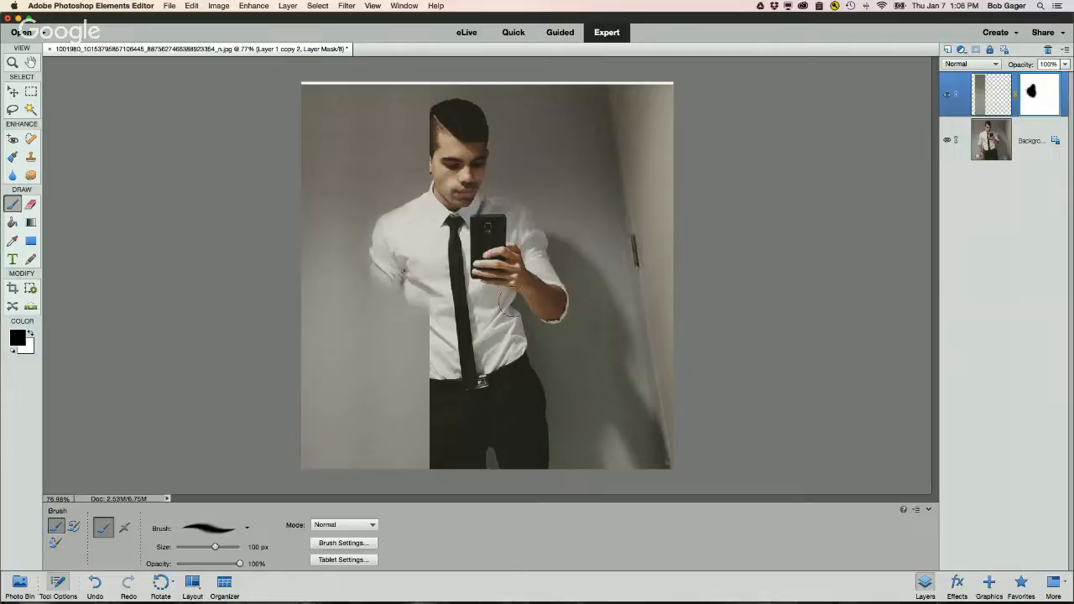
Step: With the background hidden, refine the mask by painting black and white along the strip's edge near the head and arm
click(946, 140)
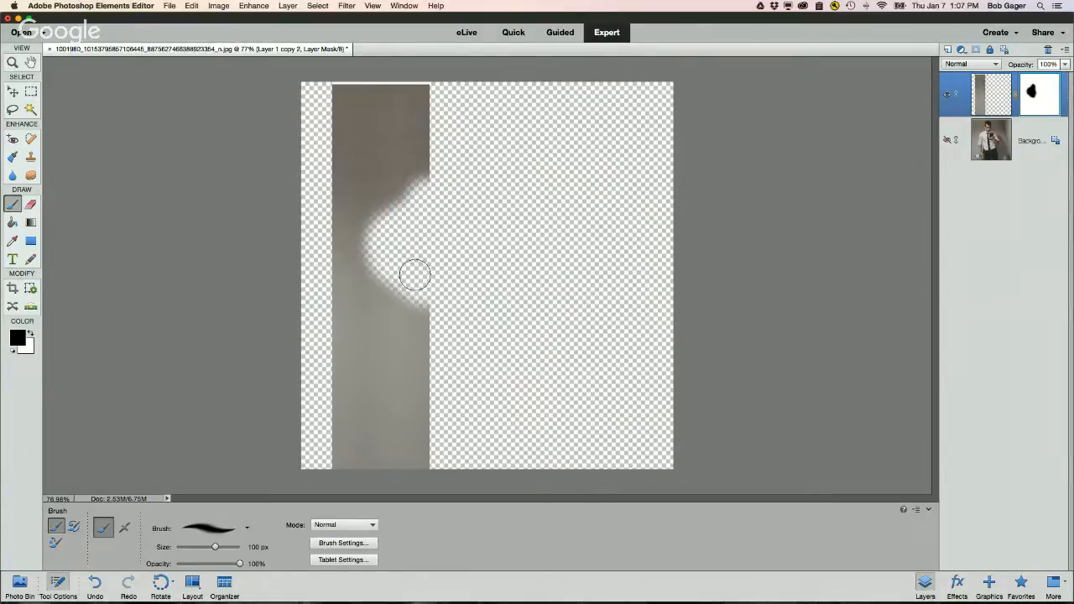
drag(432, 159, 446, 154)
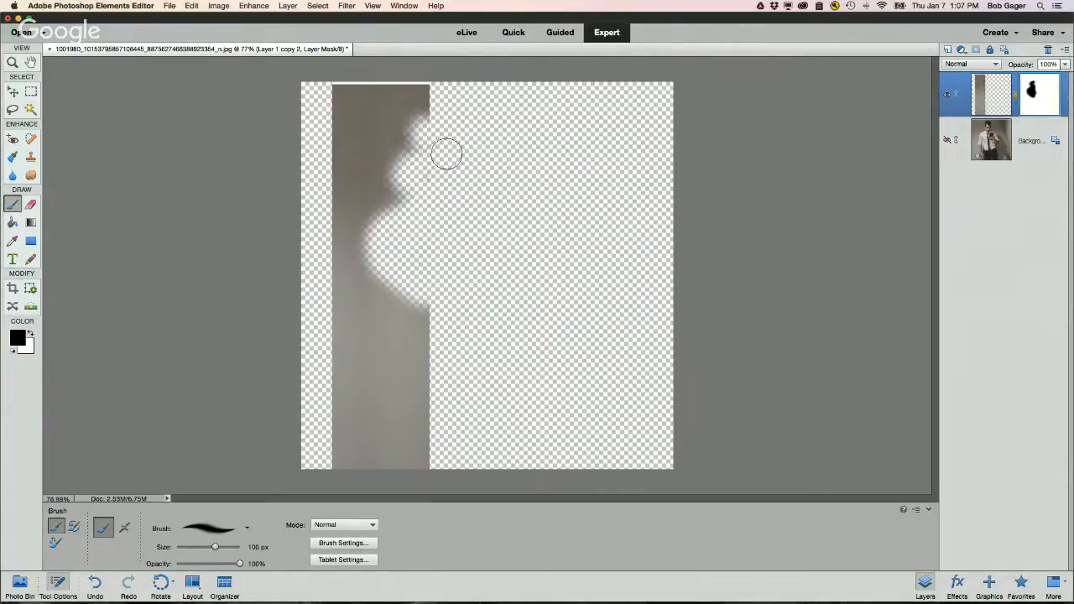
click(31, 334)
mouse_move(369, 177)
mouse_down()
mouse_move(422, 165)
mouse_move(406, 198)
mouse_move(415, 154)
mouse_move(391, 157)
mouse_move(407, 174)
mouse_move(395, 199)
mouse_move(413, 139)
mouse_move(429, 178)
mouse_move(417, 159)
mouse_move(412, 189)
mouse_move(415, 110)
mouse_move(411, 160)
mouse_up()
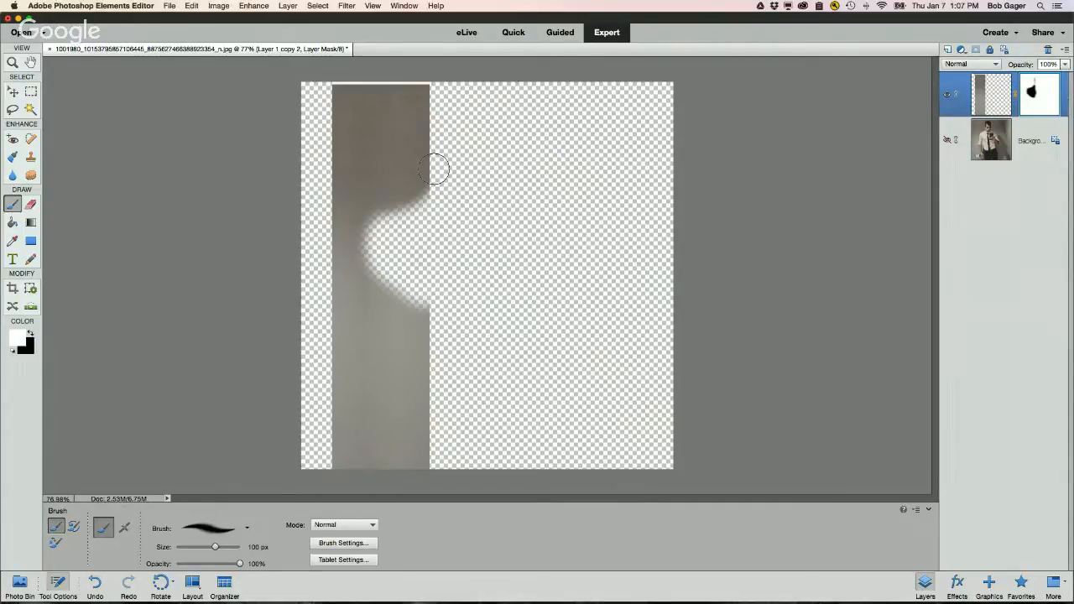
click(29, 333)
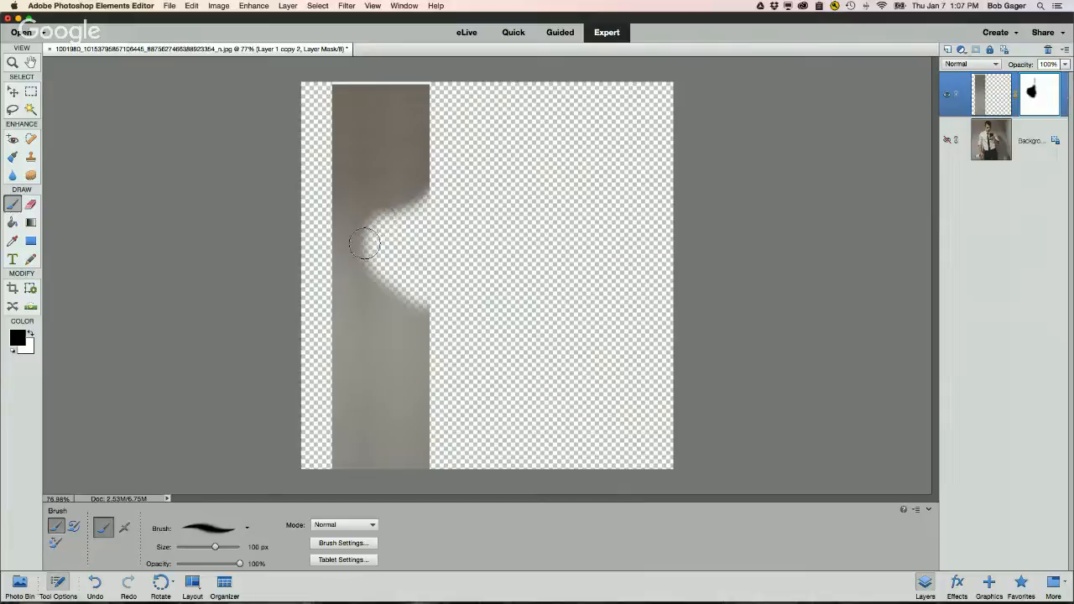
mouse_move(364, 243)
mouse_down()
mouse_move(433, 207)
mouse_move(395, 211)
mouse_move(445, 187)
mouse_move(427, 95)
mouse_move(412, 87)
mouse_move(609, 216)
mouse_up()
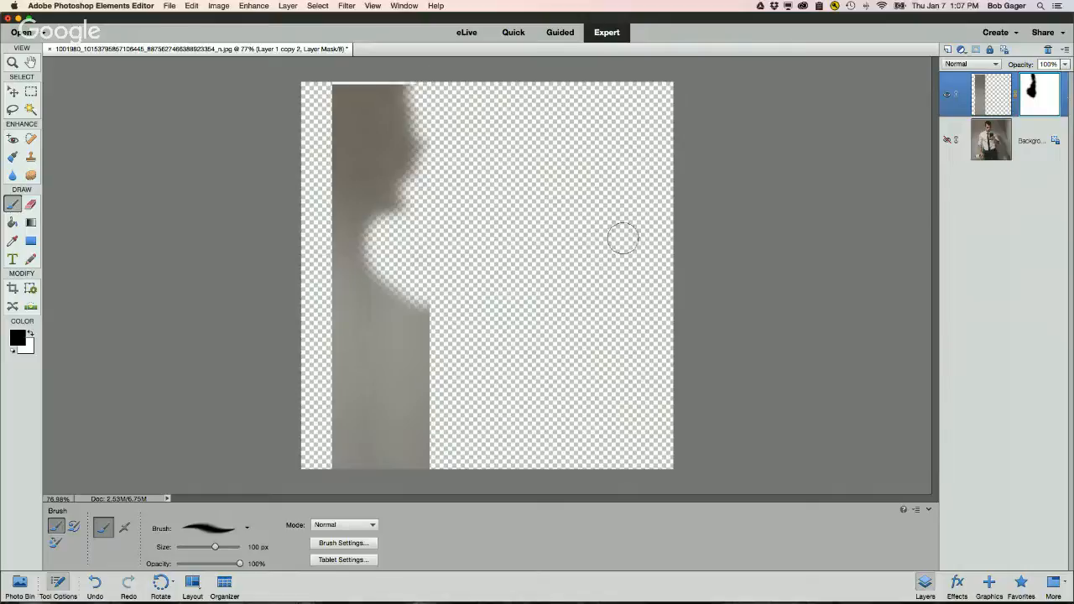
click(947, 140)
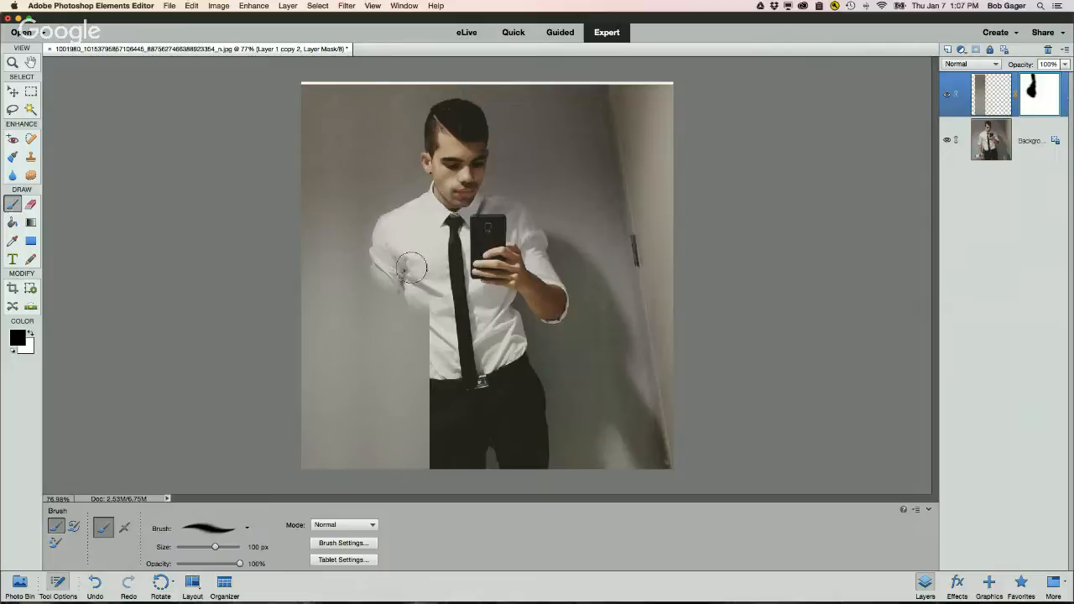
Step: Paint black down the mask along the arm to the hand, touching up with a 60 px brush
mouse_move(411, 266)
mouse_down()
mouse_move(429, 290)
mouse_move(433, 313)
mouse_move(440, 286)
mouse_move(426, 292)
mouse_move(442, 320)
mouse_move(432, 315)
mouse_move(445, 374)
mouse_move(444, 357)
mouse_move(431, 459)
mouse_move(436, 372)
mouse_move(452, 470)
mouse_up()
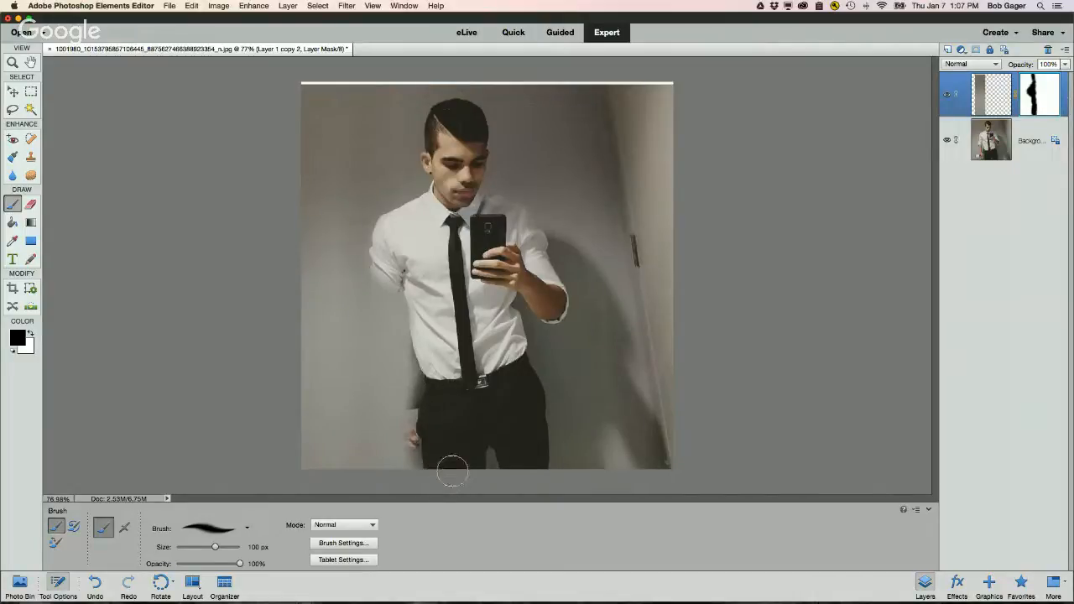
key(bracketleft)
key(bracketleft)
mouse_move(380, 279)
mouse_down()
mouse_move(380, 317)
mouse_move(378, 268)
mouse_move(394, 370)
mouse_move(378, 335)
mouse_move(384, 370)
mouse_move(408, 440)
mouse_move(382, 394)
mouse_move(386, 413)
mouse_move(387, 298)
mouse_move(385, 318)
mouse_move(401, 269)
mouse_move(399, 291)
mouse_move(414, 294)
mouse_move(440, 361)
mouse_move(409, 298)
mouse_move(441, 401)
mouse_move(434, 389)
mouse_move(434, 463)
mouse_move(399, 426)
mouse_move(386, 324)
mouse_move(370, 322)
mouse_move(398, 264)
mouse_move(395, 234)
mouse_move(386, 270)
mouse_up()
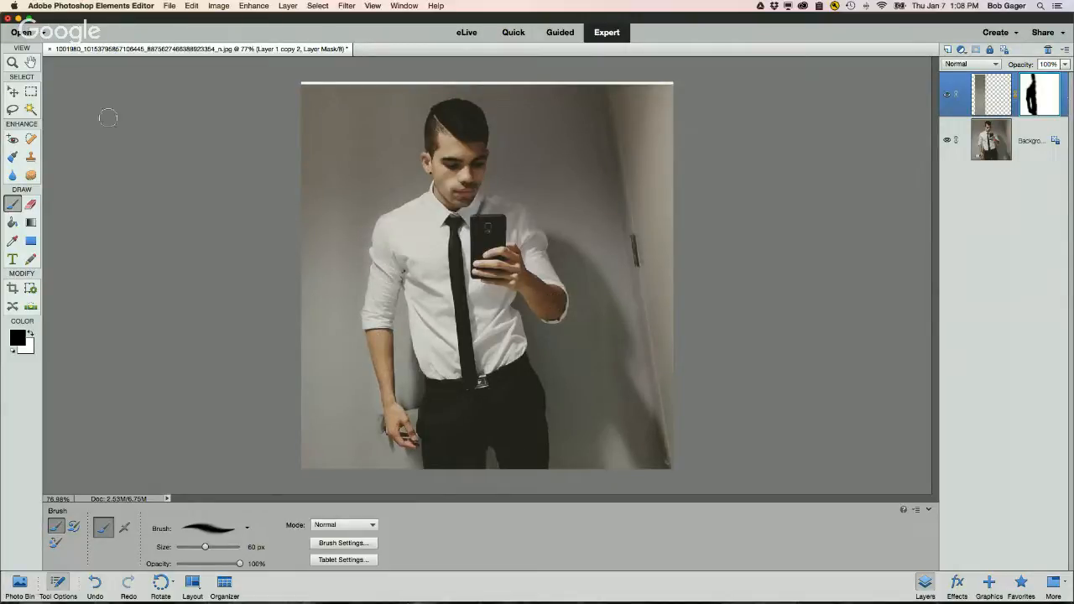
Step: Zoom to 200% on the hand area and compare the mask with the background hidden and shown
click(13, 63)
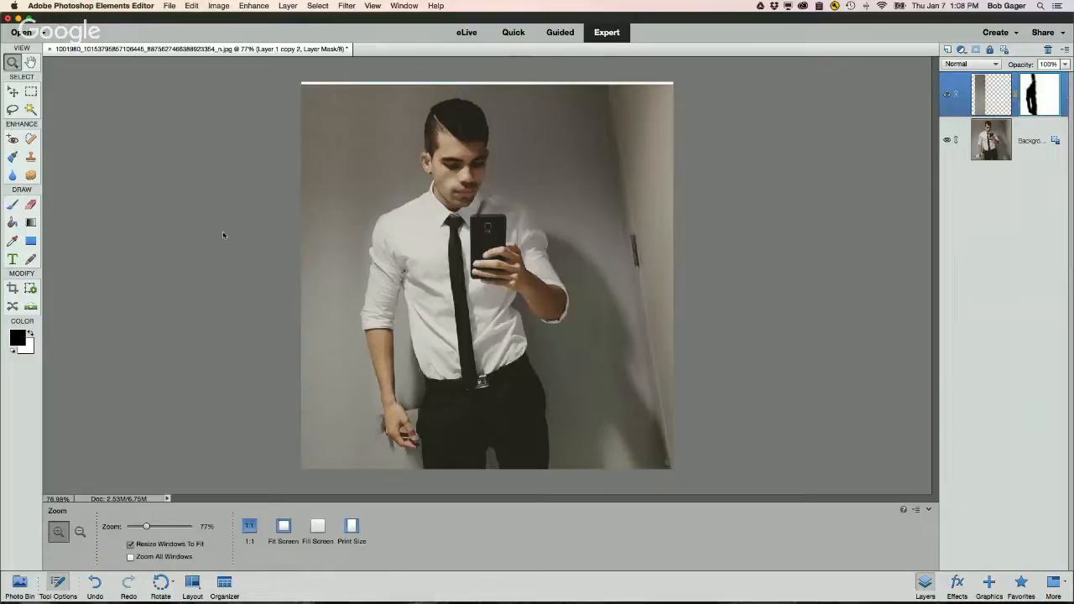
click(411, 429)
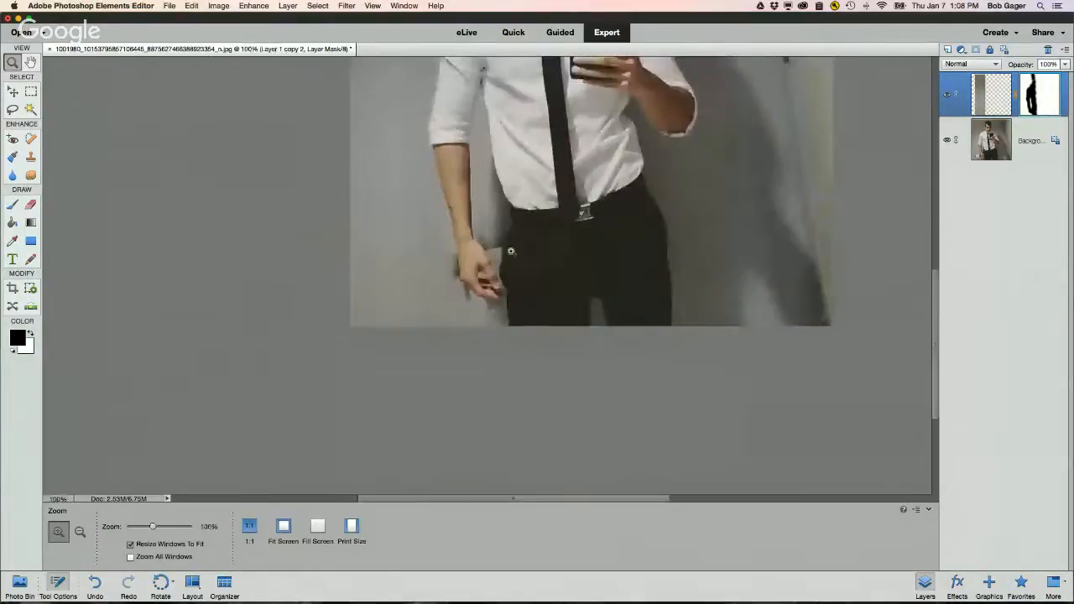
click(478, 252)
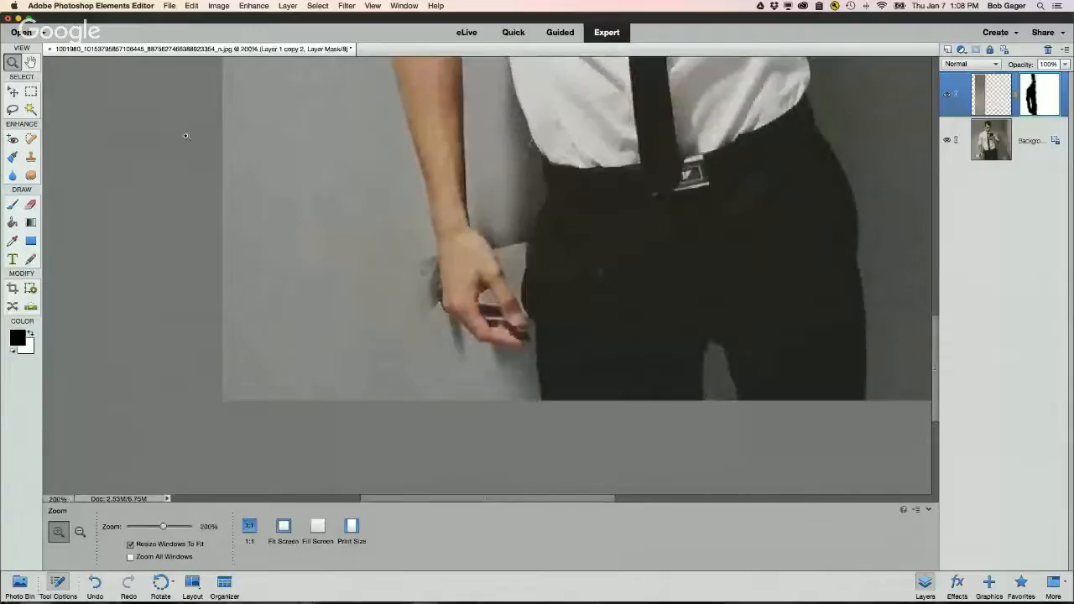
click(13, 204)
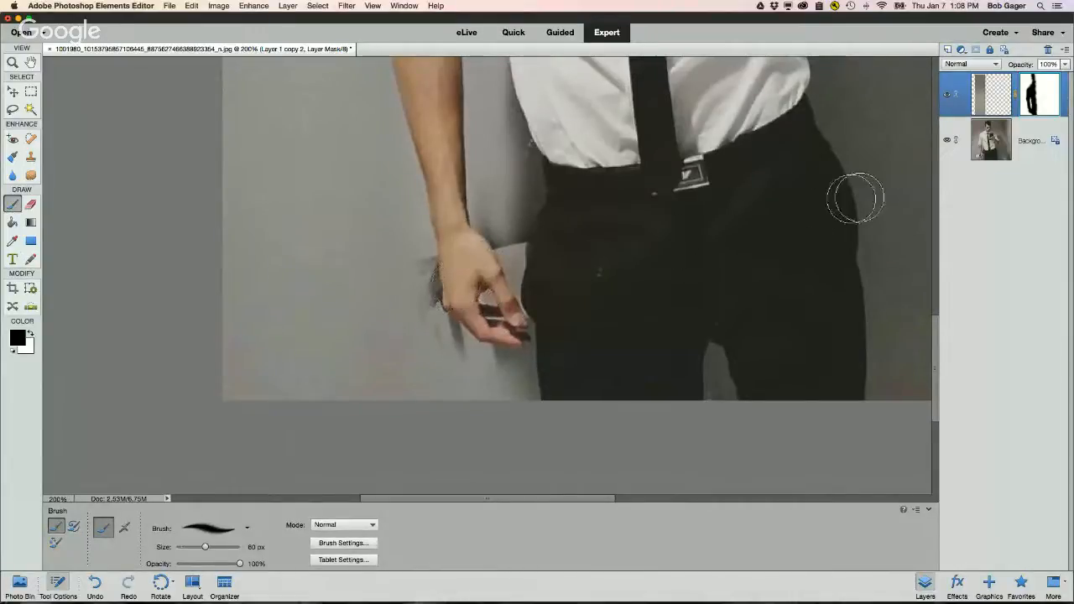
click(947, 140)
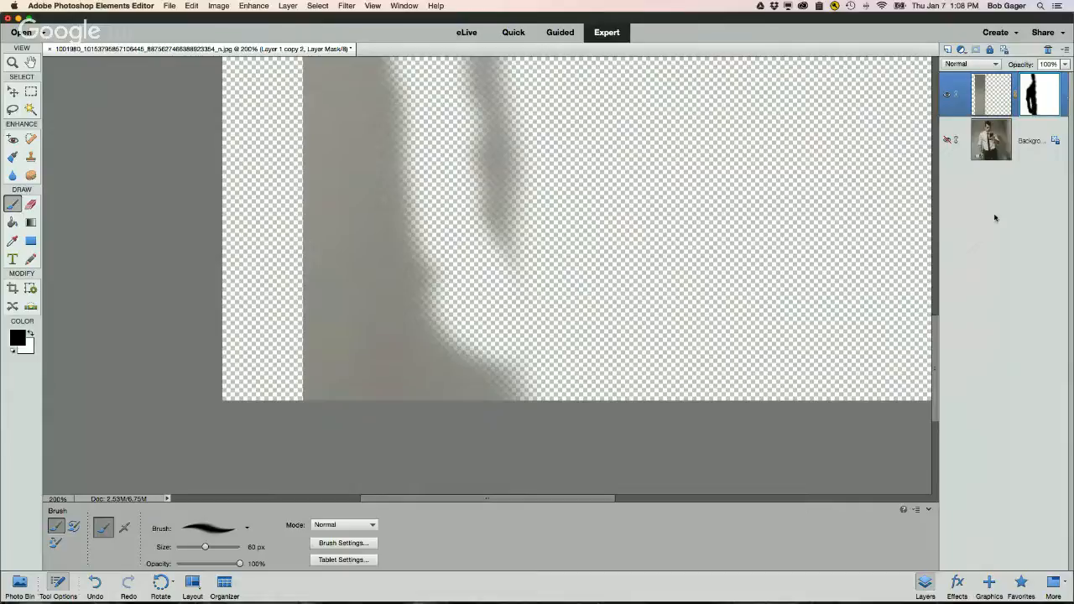
click(948, 140)
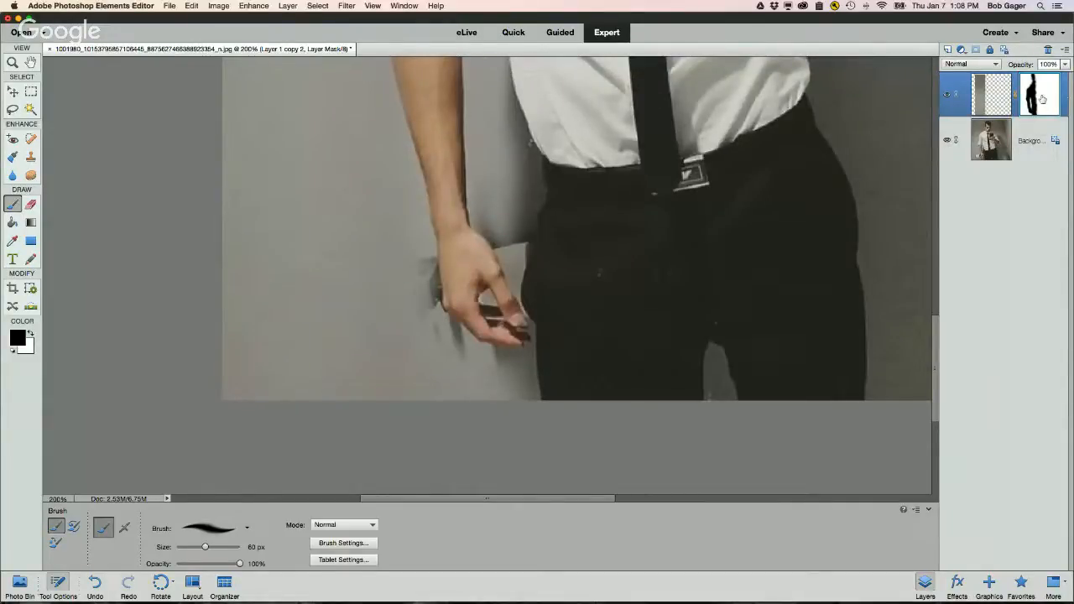
Step: Paint white on the mask with a 10 px brush around the hand to cover leftover shadow artifacts
click(31, 333)
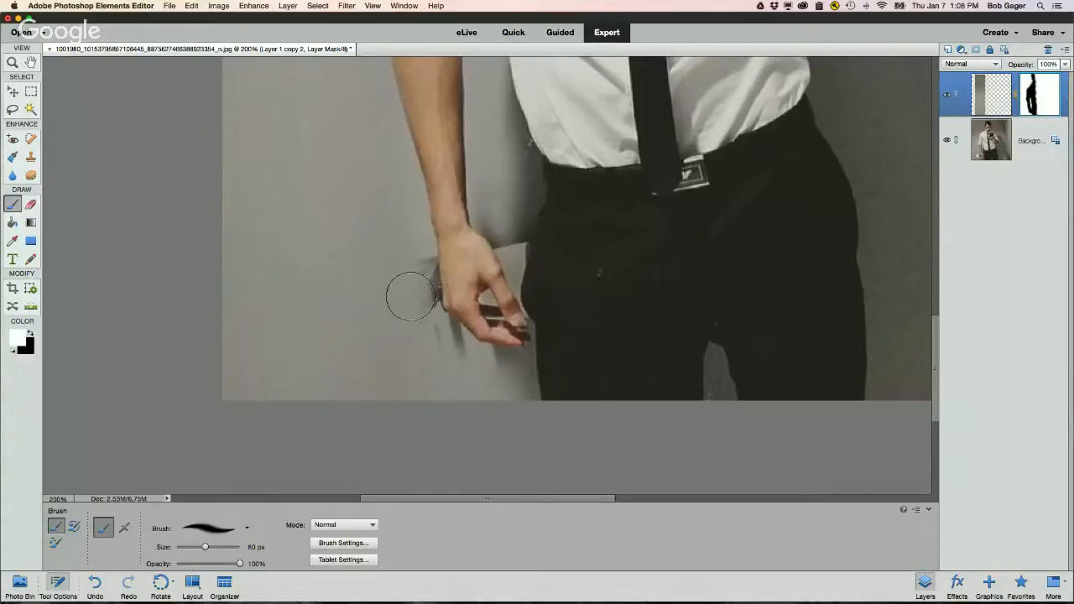
key(bracketleft)
key(bracketleft)
key(bracketleft)
key(bracketleft)
key(bracketleft)
key(bracketleft)
key(bracketleft)
key(bracketleft)
key(bracketleft)
key(bracketleft)
key(bracketright)
scroll(416, 295, left, 5)
scroll(416, 294, down, 2)
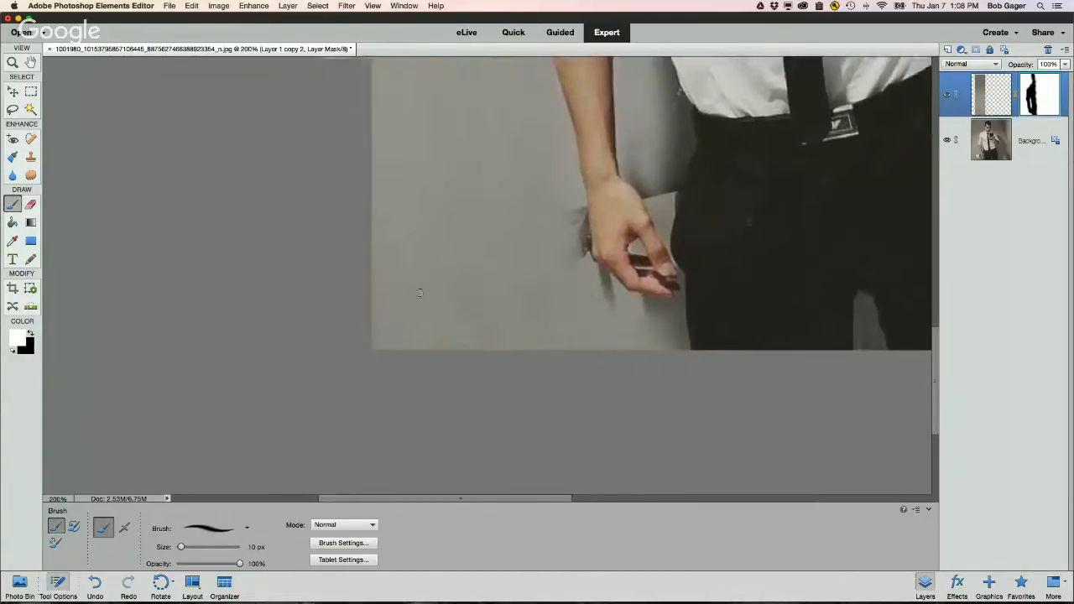
scroll(419, 293, right, 3)
scroll(419, 293, up, 2)
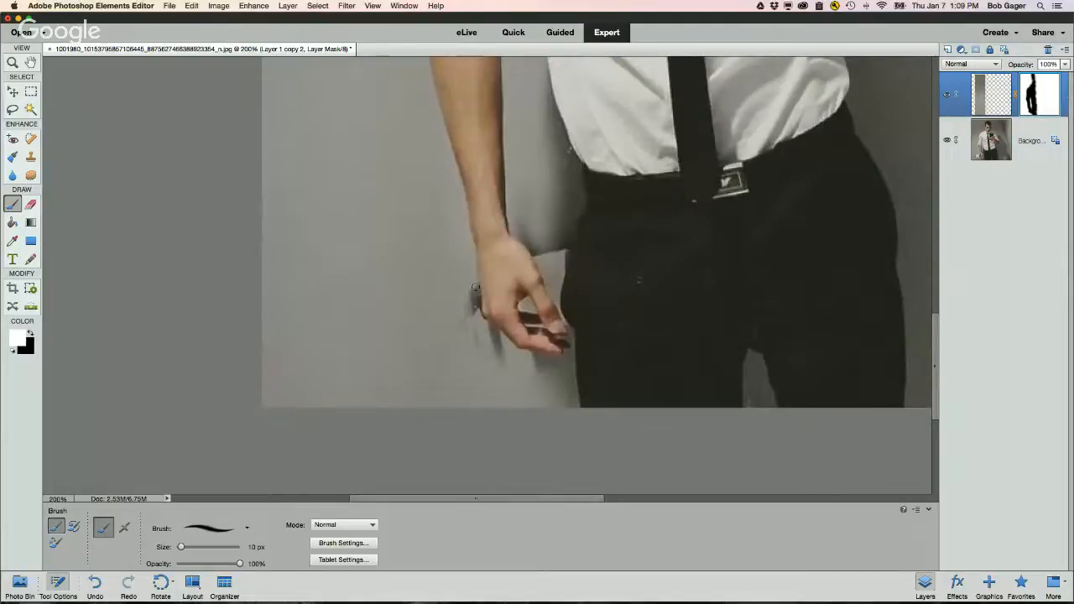
mouse_move(475, 288)
mouse_down()
mouse_move(507, 348)
mouse_move(497, 337)
mouse_move(504, 372)
mouse_up()
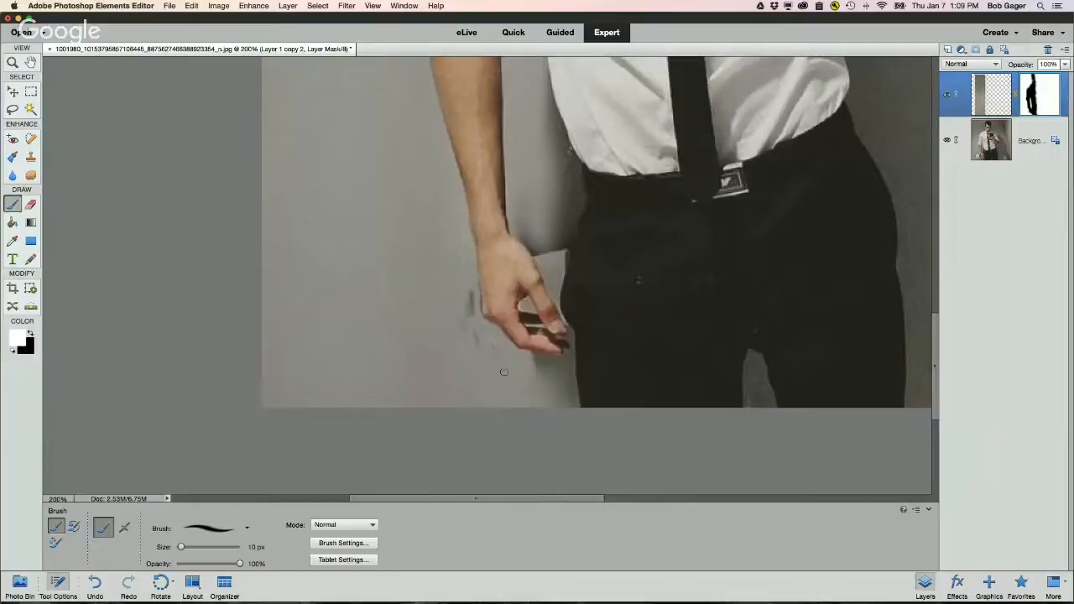
drag(484, 334, 460, 332)
drag(542, 361, 563, 362)
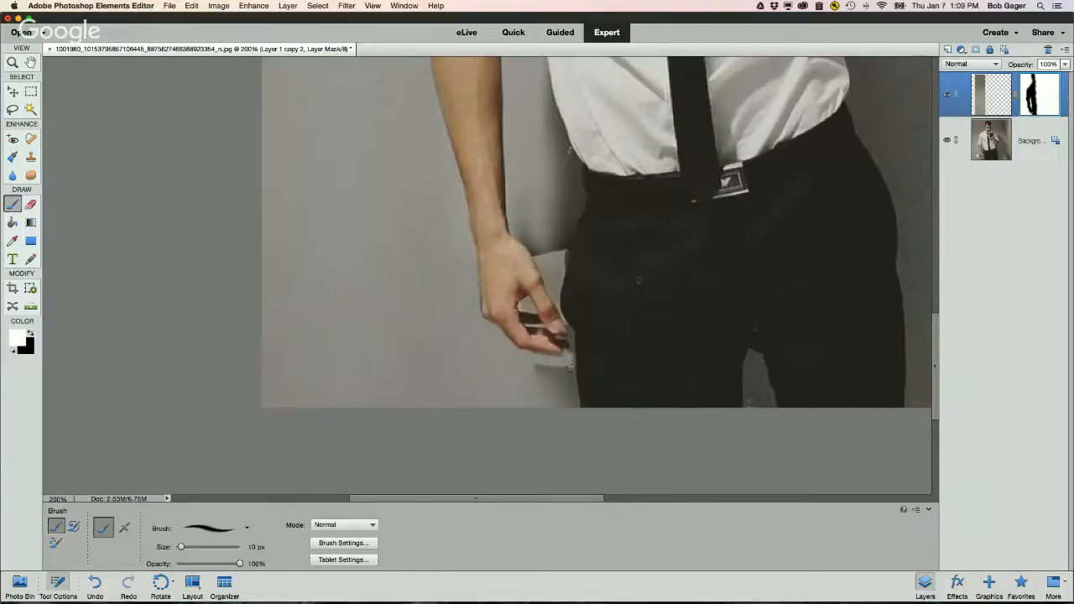
mouse_move(570, 366)
mouse_down()
mouse_move(579, 418)
mouse_move(555, 407)
mouse_move(536, 366)
mouse_move(562, 378)
mouse_move(566, 394)
mouse_move(568, 370)
mouse_move(540, 368)
mouse_move(552, 365)
mouse_move(568, 400)
mouse_up()
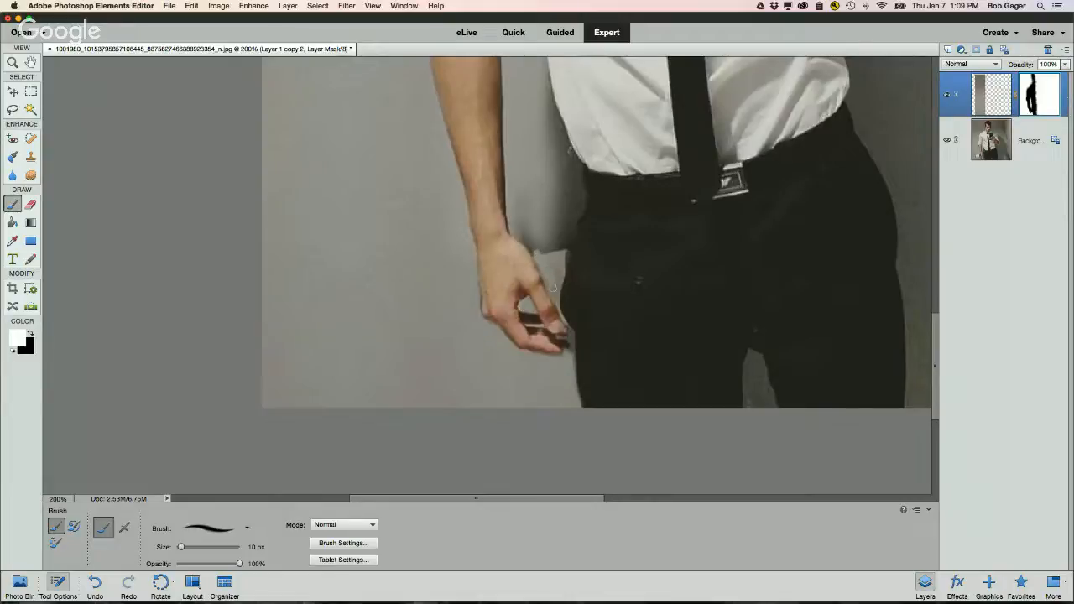
Step: Paint white on the layer mask around the hand, along the arm and at the waist edge, enlarging the brush to 25 px
drag(552, 287, 560, 257)
key(bracketleft)
key(bracketleft)
key(bracketleft)
key(bracketleft)
key(bracketleft)
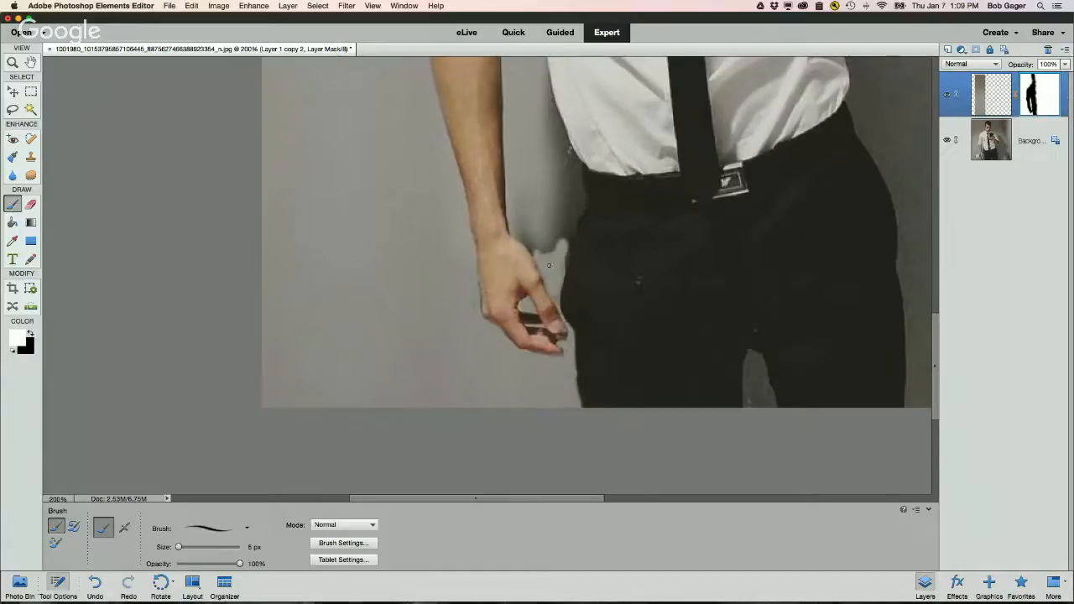
key(bracketright)
key(bracketright)
key(bracketright)
key(bracketright)
key(bracketright)
key(bracketright)
key(bracketright)
key(bracketright)
scroll(544, 227, up, 3)
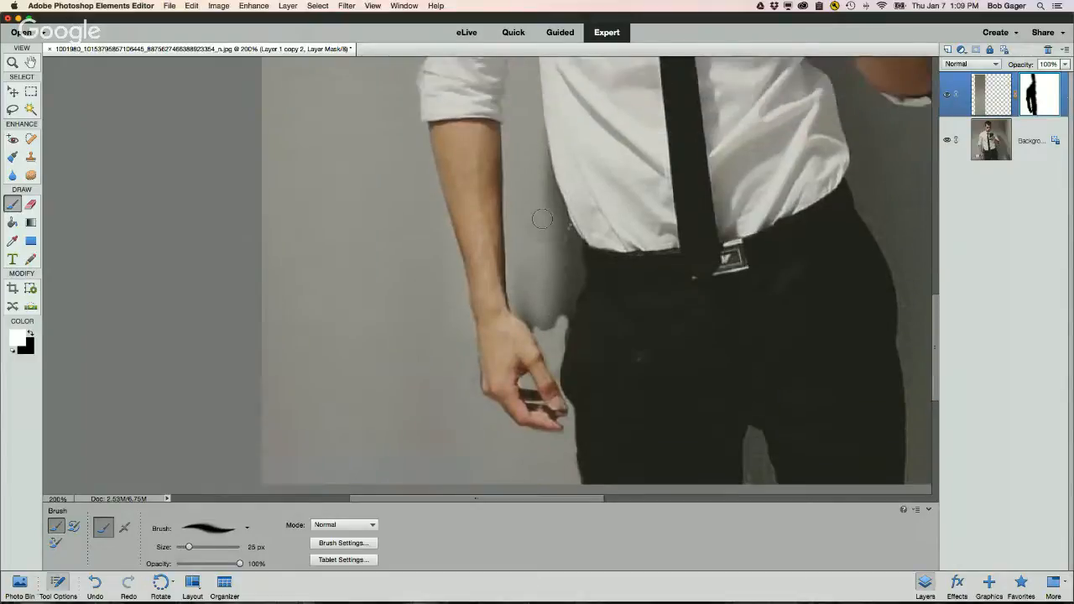
mouse_move(546, 319)
mouse_down()
mouse_move(552, 306)
mouse_move(541, 334)
mouse_move(530, 327)
mouse_move(517, 282)
mouse_move(523, 176)
mouse_move(537, 215)
mouse_move(537, 170)
mouse_move(570, 268)
mouse_move(561, 312)
mouse_move(574, 294)
mouse_move(555, 314)
mouse_move(540, 245)
mouse_move(524, 314)
mouse_move(550, 304)
mouse_move(526, 250)
mouse_up()
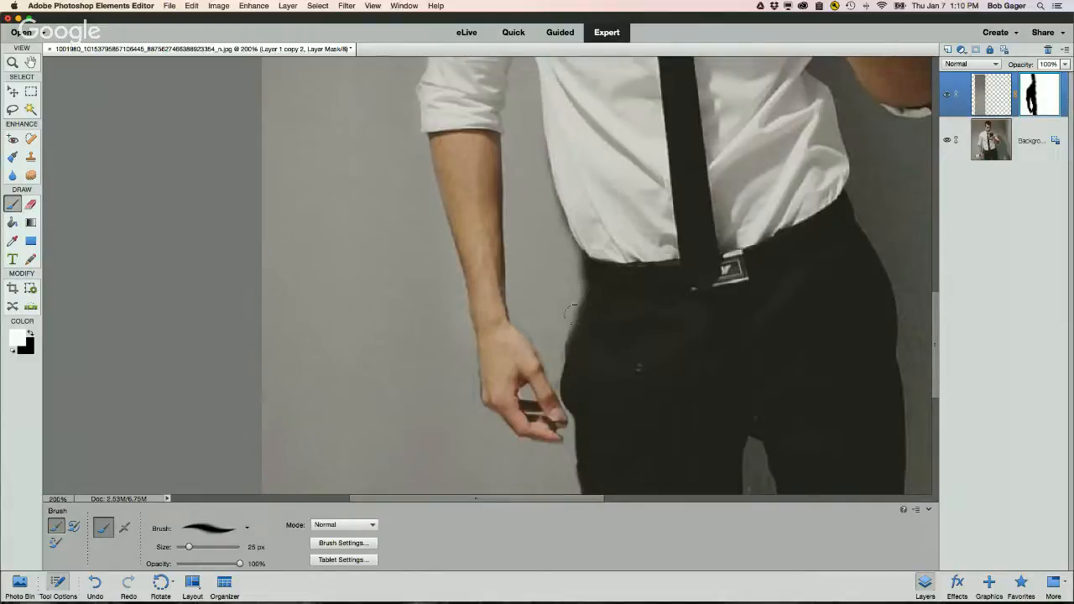
drag(579, 336, 601, 310)
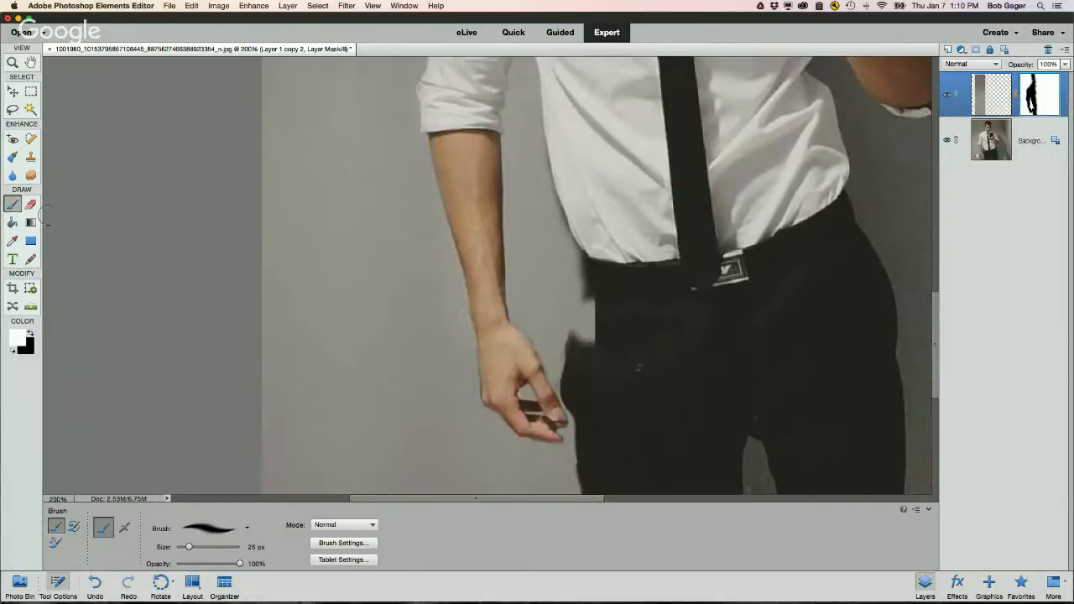
Step: Switch to black and paint a short stroke on the mask at the waist edge beside the arm
key(x)
mouse_move(599, 297)
mouse_down()
mouse_move(596, 323)
mouse_move(599, 290)
mouse_move(581, 343)
mouse_move(592, 269)
mouse_move(591, 303)
mouse_move(599, 290)
mouse_move(581, 358)
mouse_move(592, 285)
mouse_up()
Step: Pan around the image and zoom in to 400% on the hand to inspect the mask edges
scroll(571, 312, up, 10)
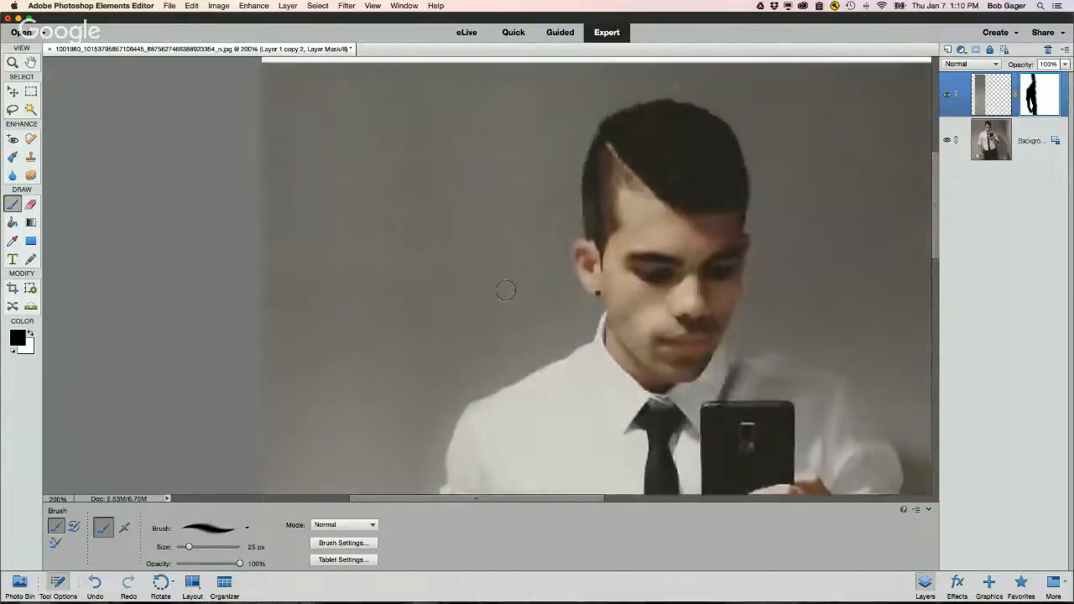
scroll(505, 290, down, 8)
scroll(505, 289, down, 6)
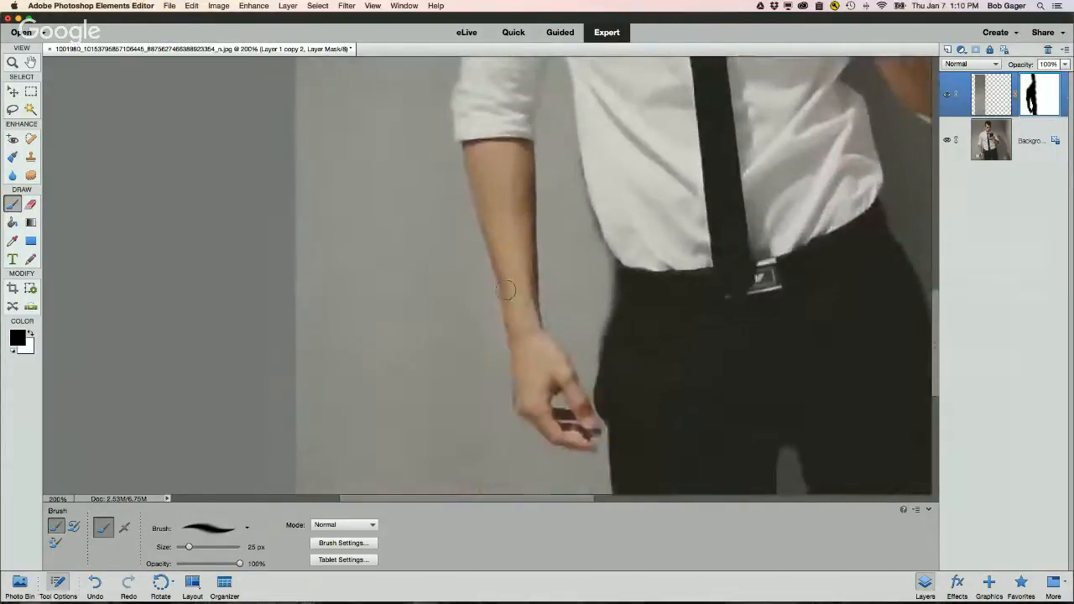
scroll(505, 290, right, 2)
scroll(505, 290, up, 8)
scroll(505, 289, up, 5)
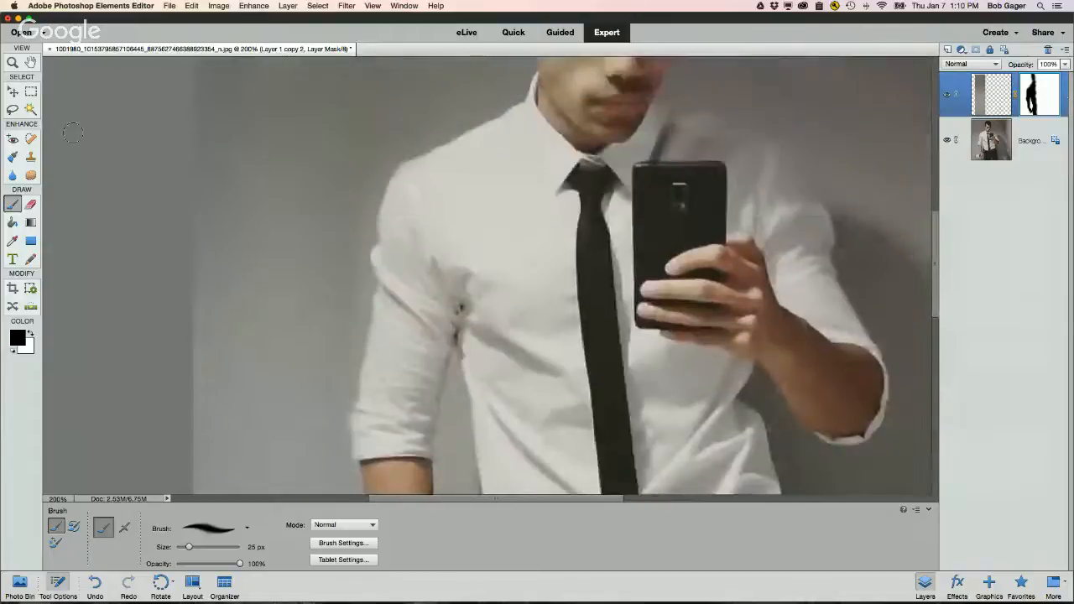
double_click(30, 62)
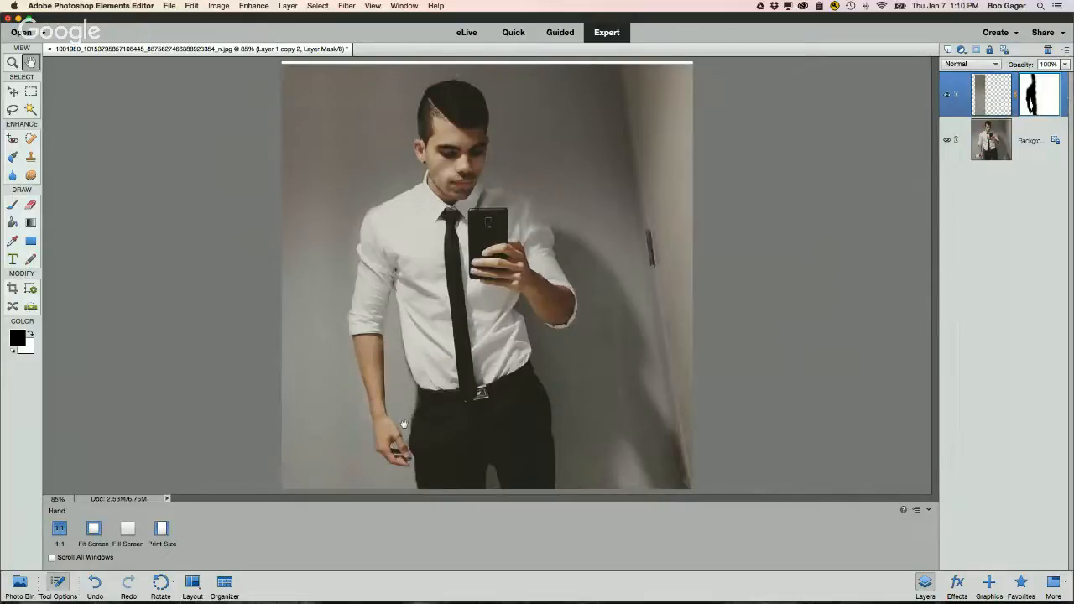
click(12, 62)
click(393, 426)
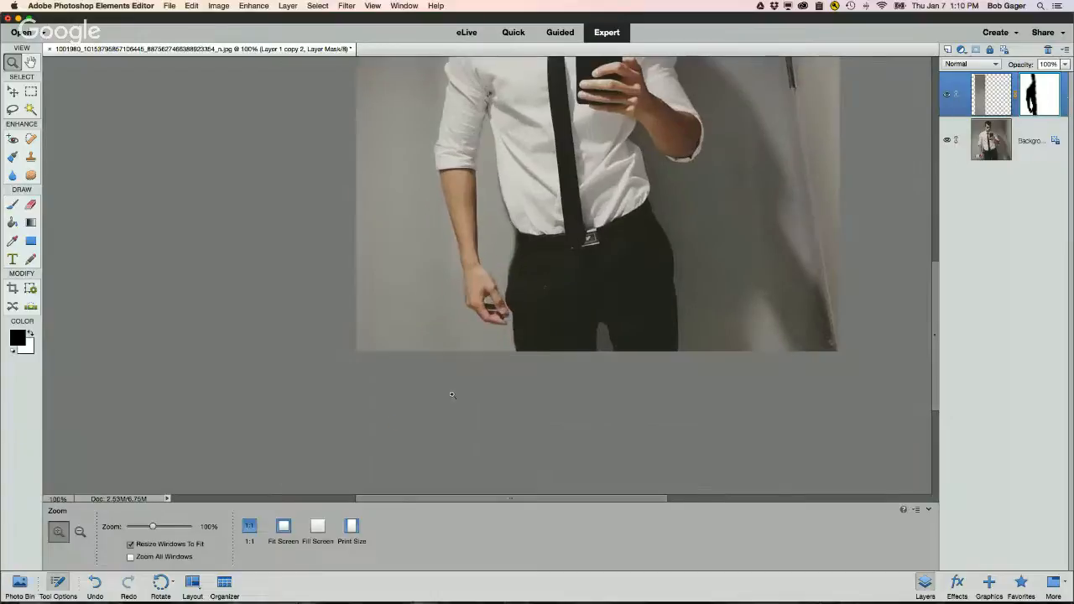
click(482, 268)
click(493, 274)
click(490, 280)
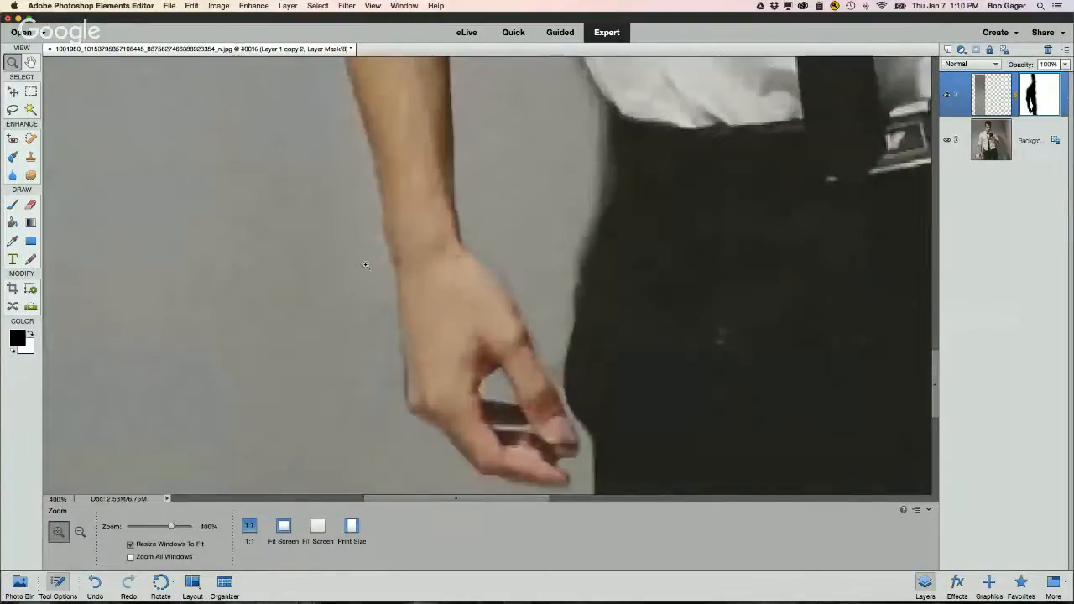
Step: Select the Brush with white as foreground color and reduce its size to 5 px
click(13, 205)
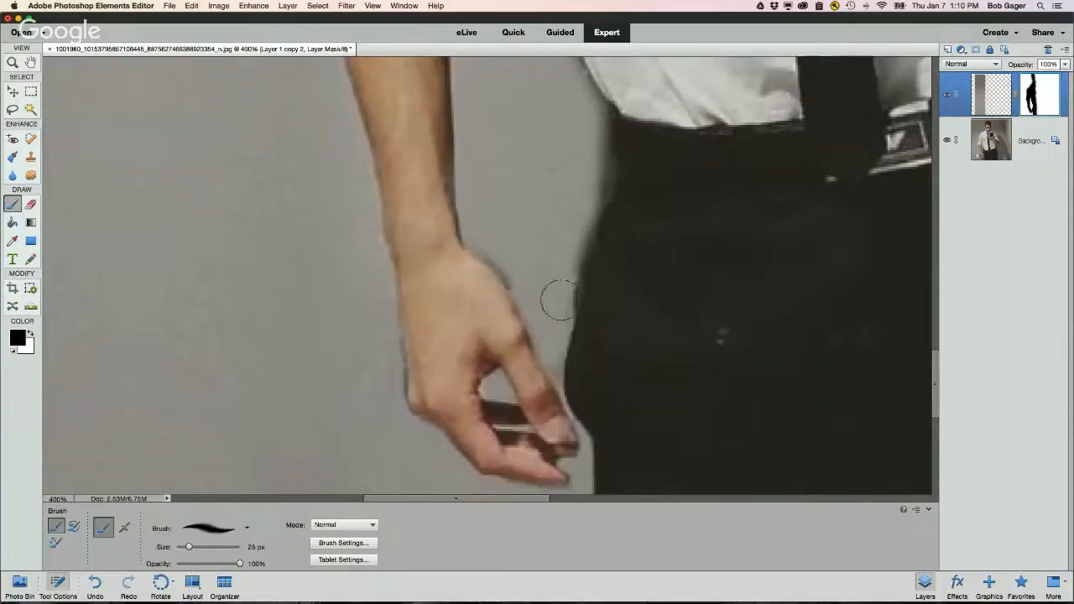
key(x)
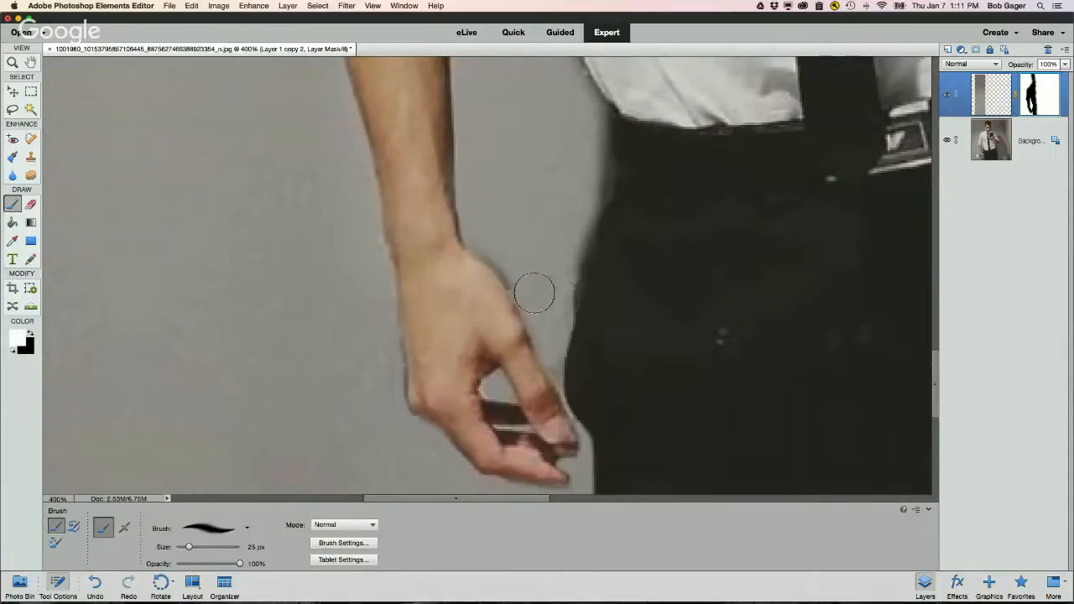
key(bracketleft)
key(bracketleft)
key(bracketleft)
key(bracketleft)
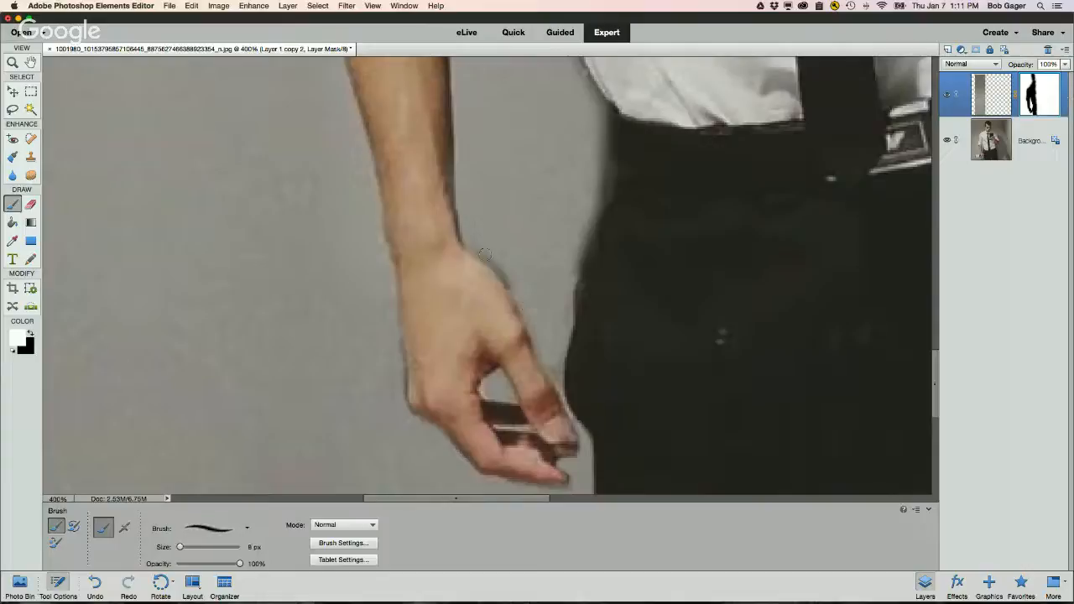
key(bracketleft)
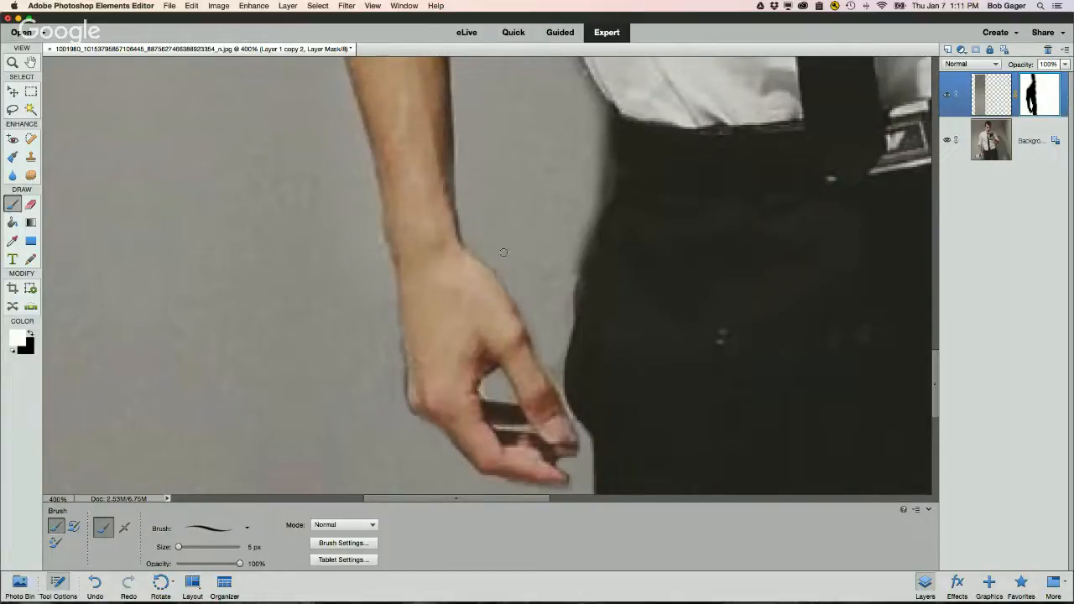
Step: Fit the image on screen and compare the result by toggling visibility of the masked layer and the background
double_click(31, 62)
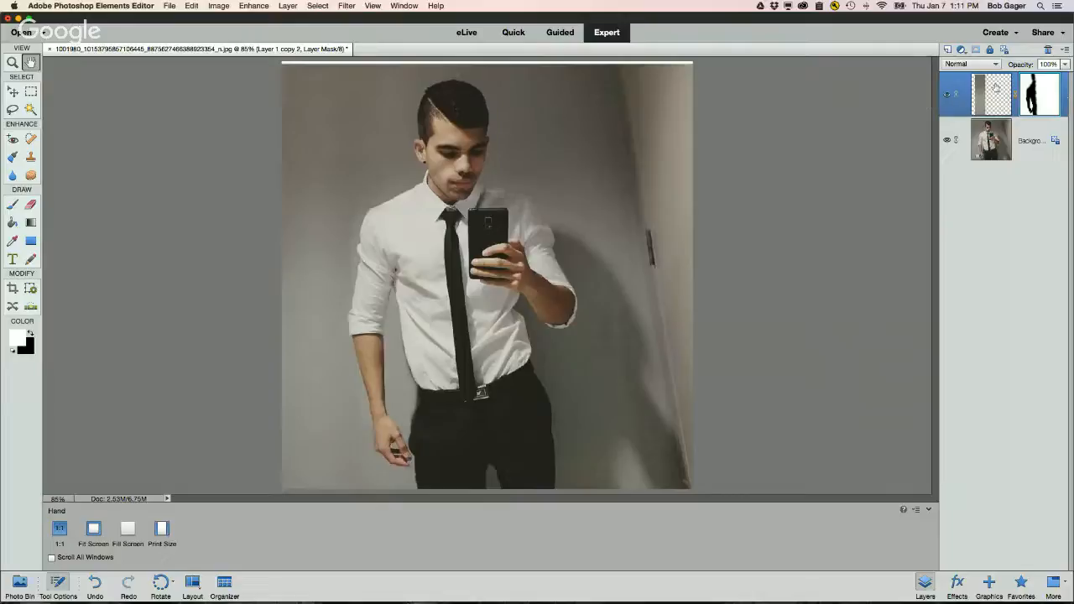
click(946, 97)
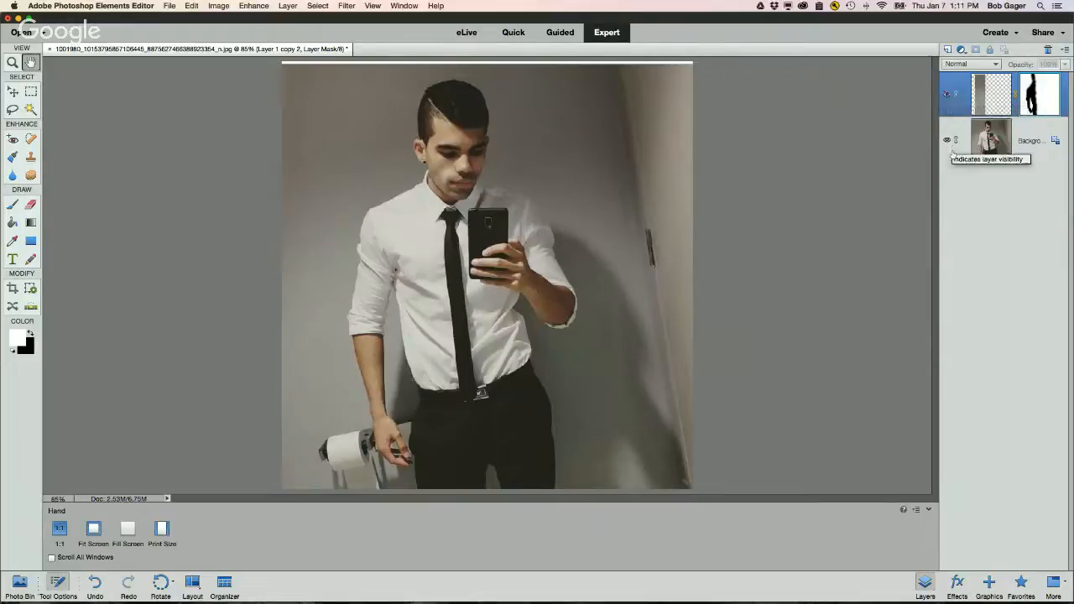
click(948, 140)
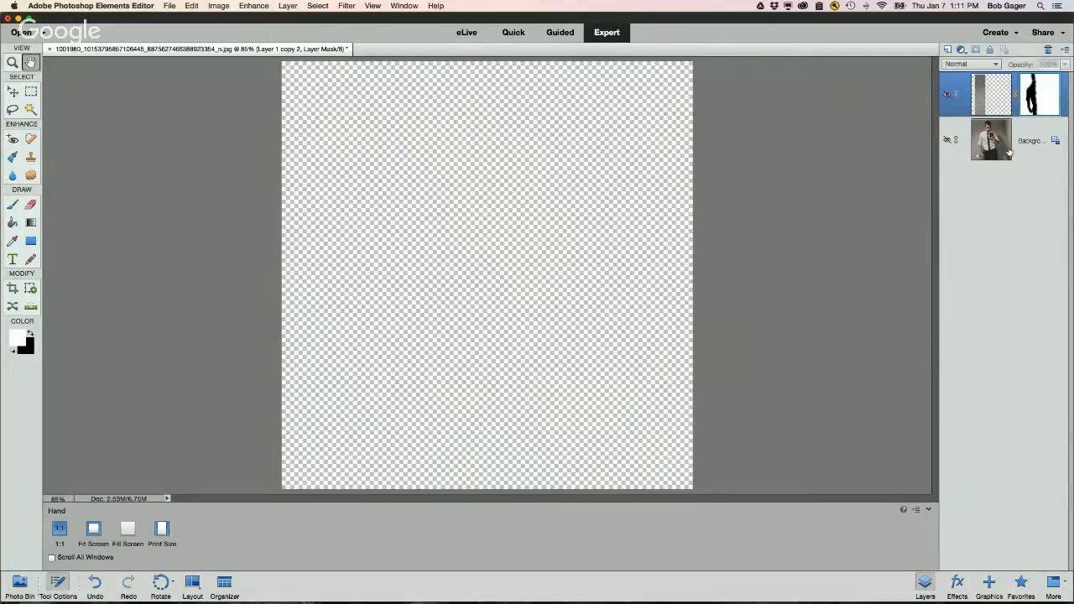
click(947, 95)
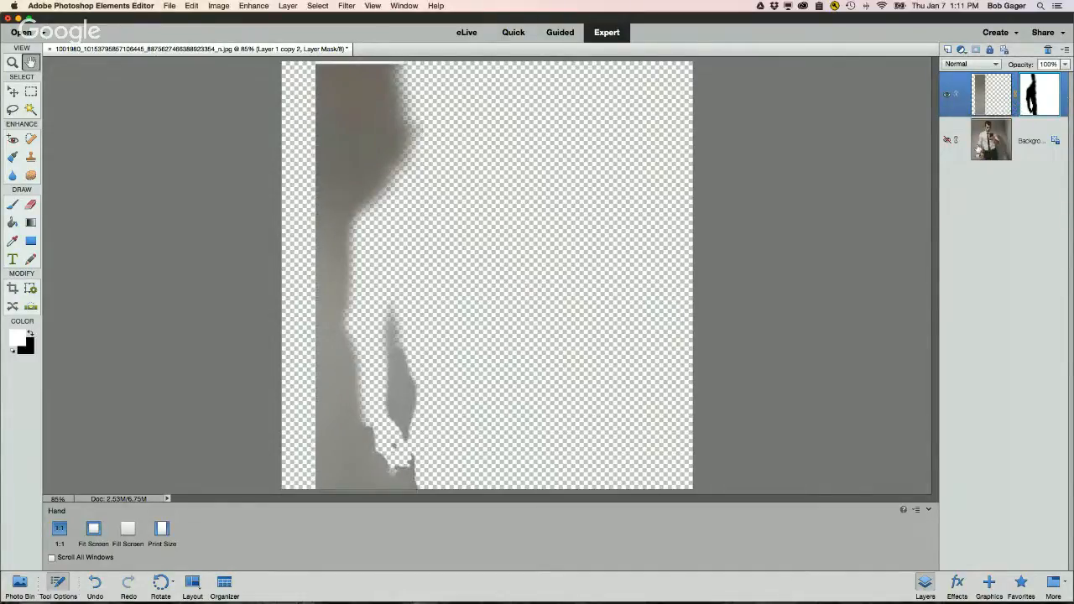
click(947, 141)
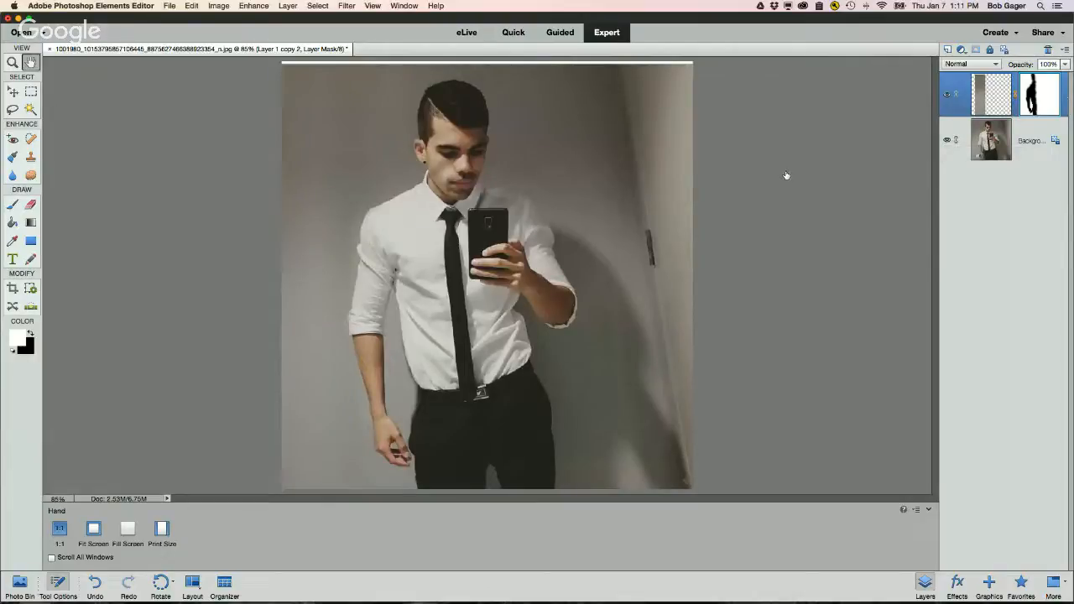
Step: Save a copy of the image as a JPEG named No Toilet Paper.jpg on the Desktop
click(171, 6)
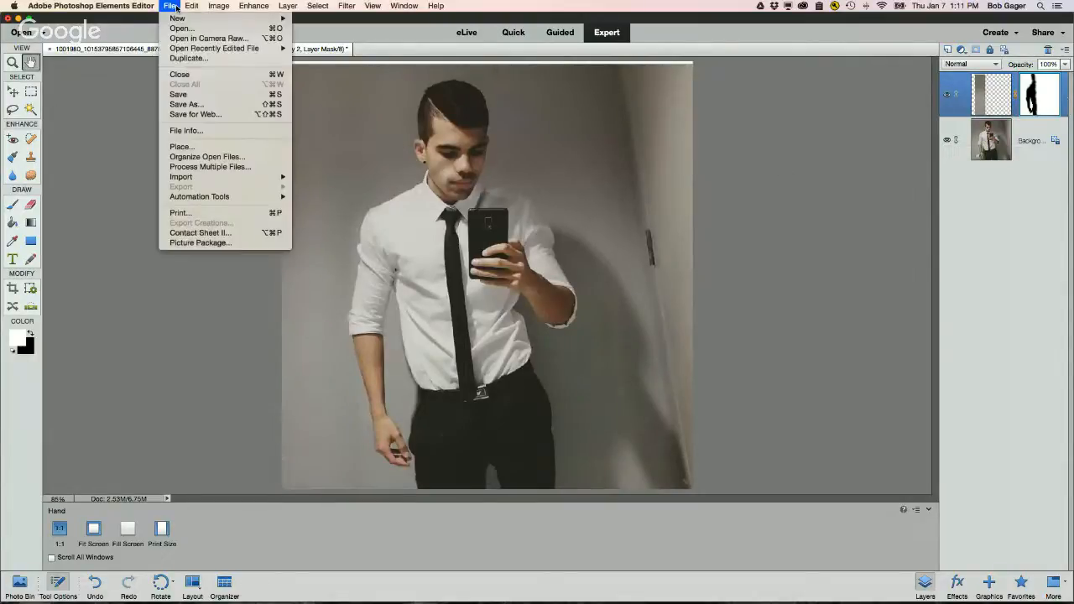
key(super+shift+s)
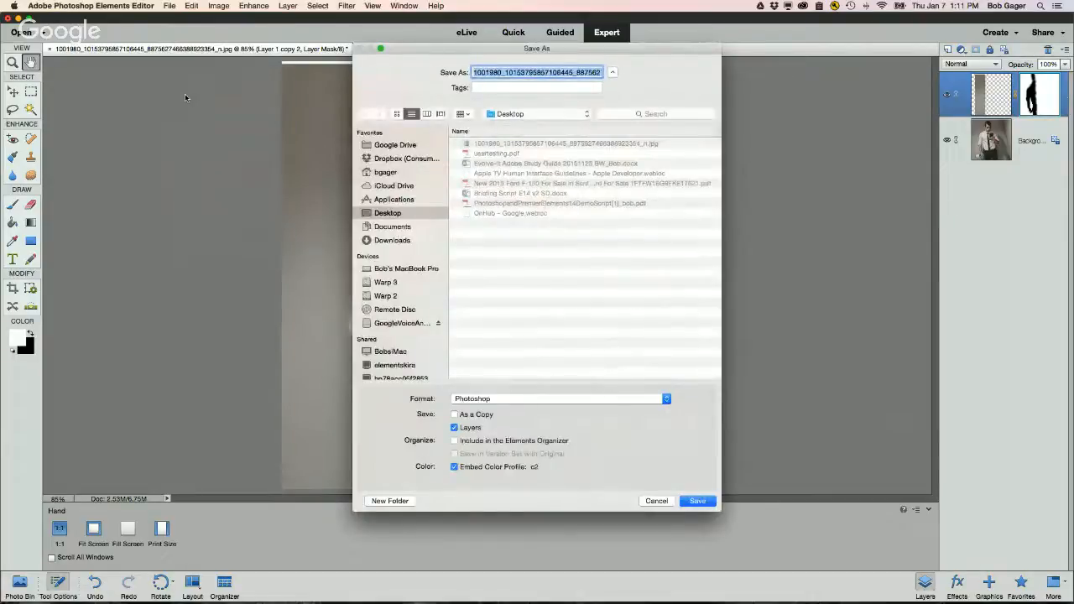
click(490, 399)
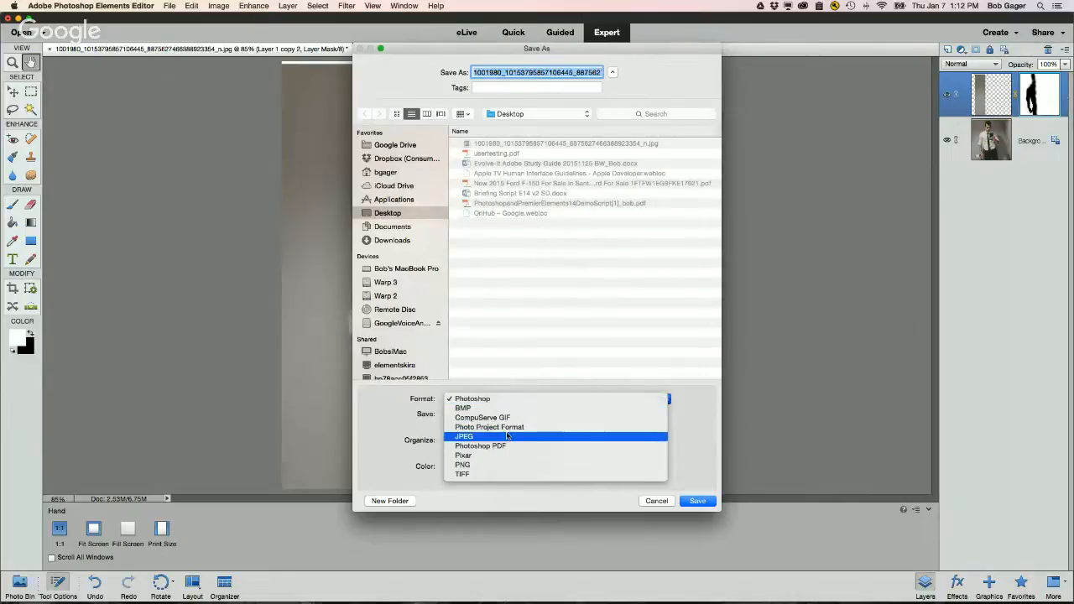
click(464, 436)
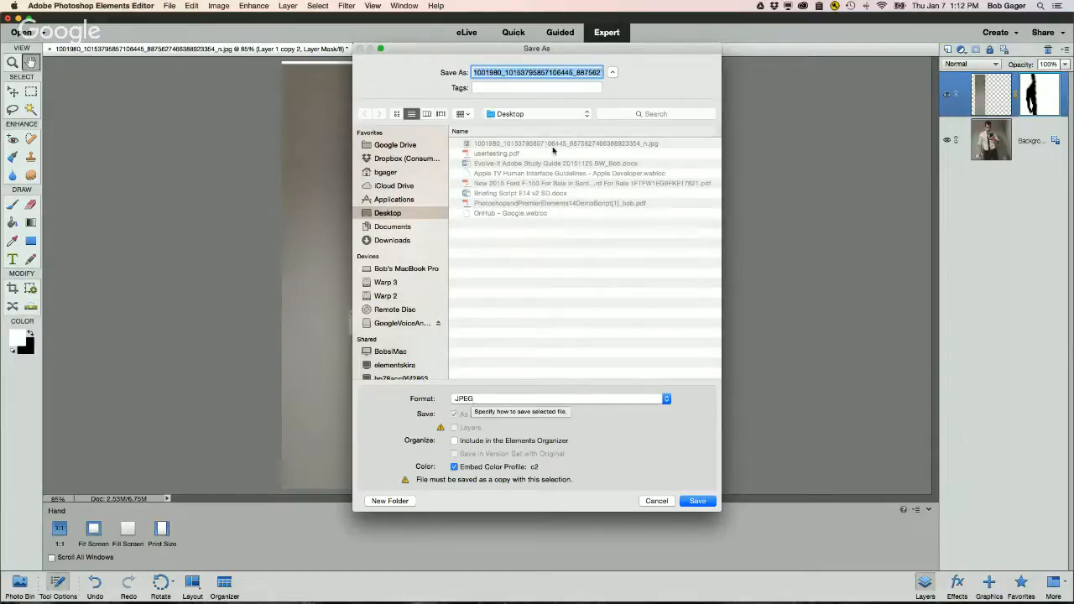
text(fixed)
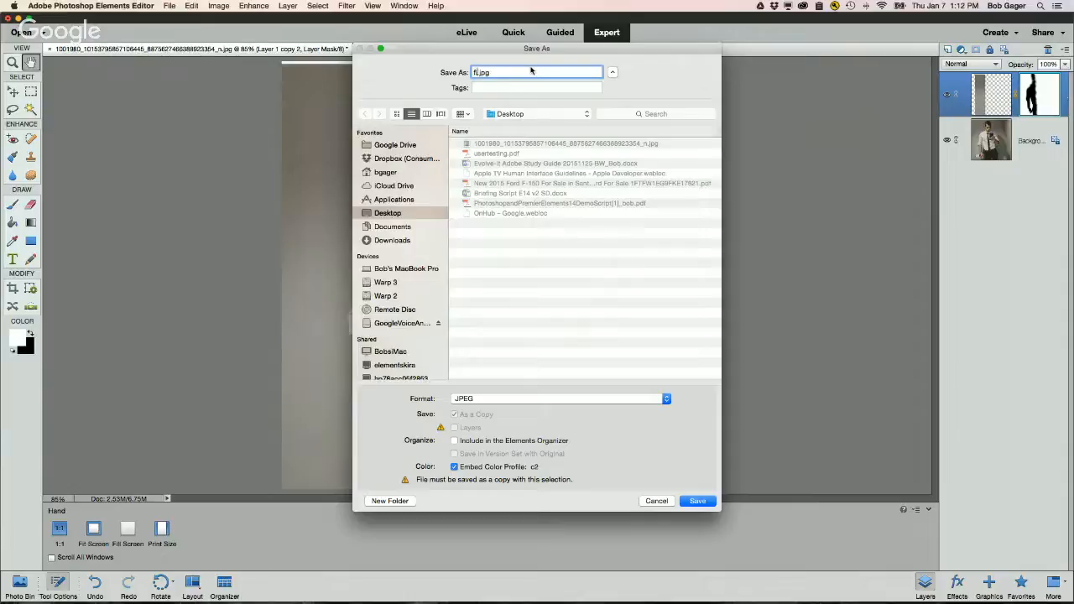
key(BackSpace)
key(BackSpace)
key(BackSpace)
key(BackSpace)
key(BackSpace)
text(No Toilet Paper)
click(709, 503)
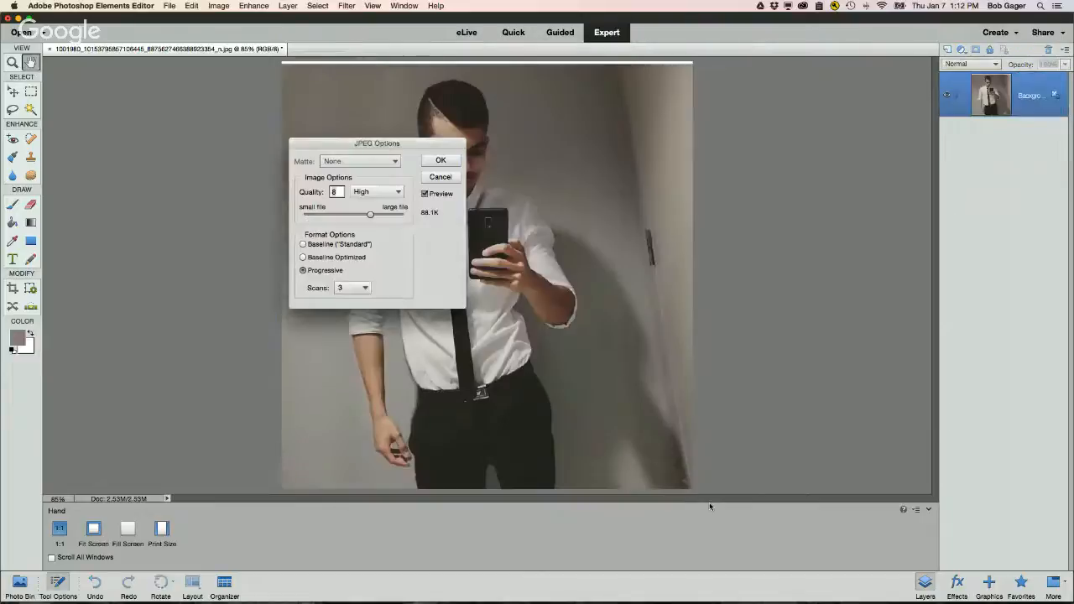
Step: Set the JPEG quality to High (8) and confirm the JPEG options
click(377, 194)
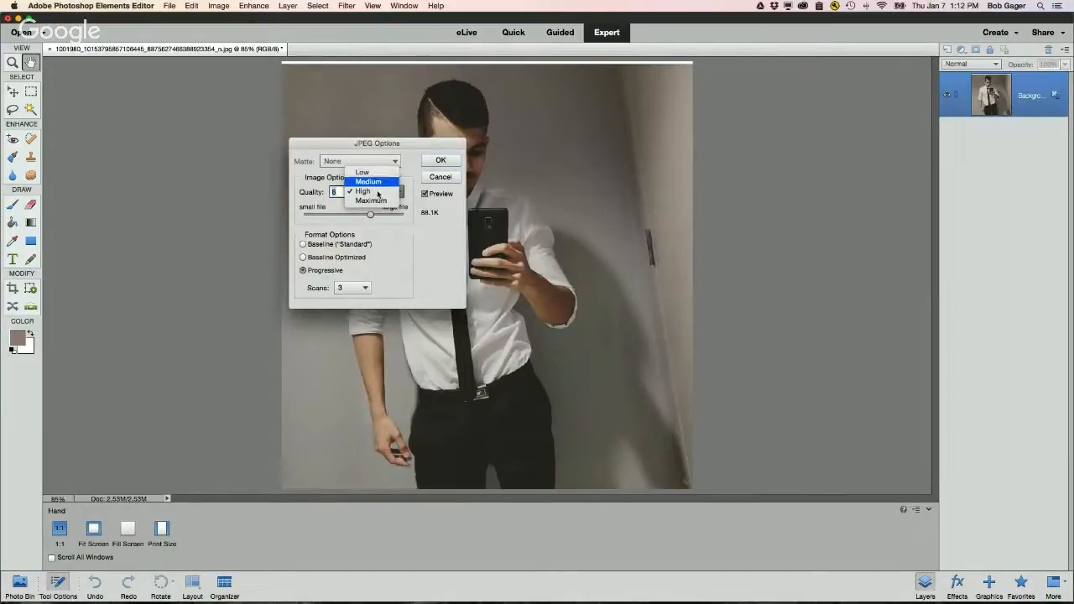
click(377, 201)
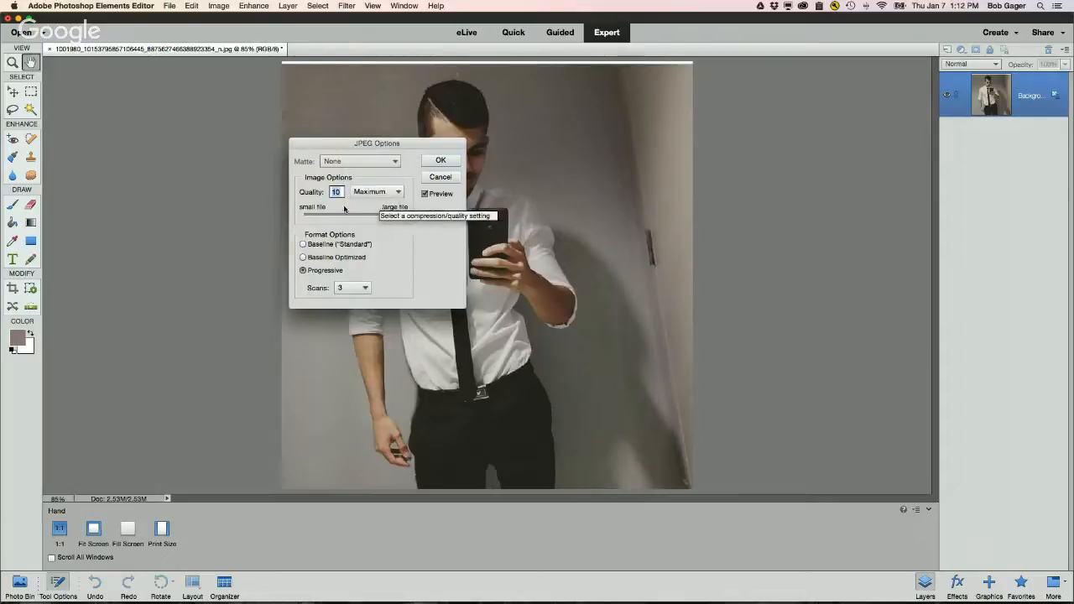
click(378, 193)
click(371, 186)
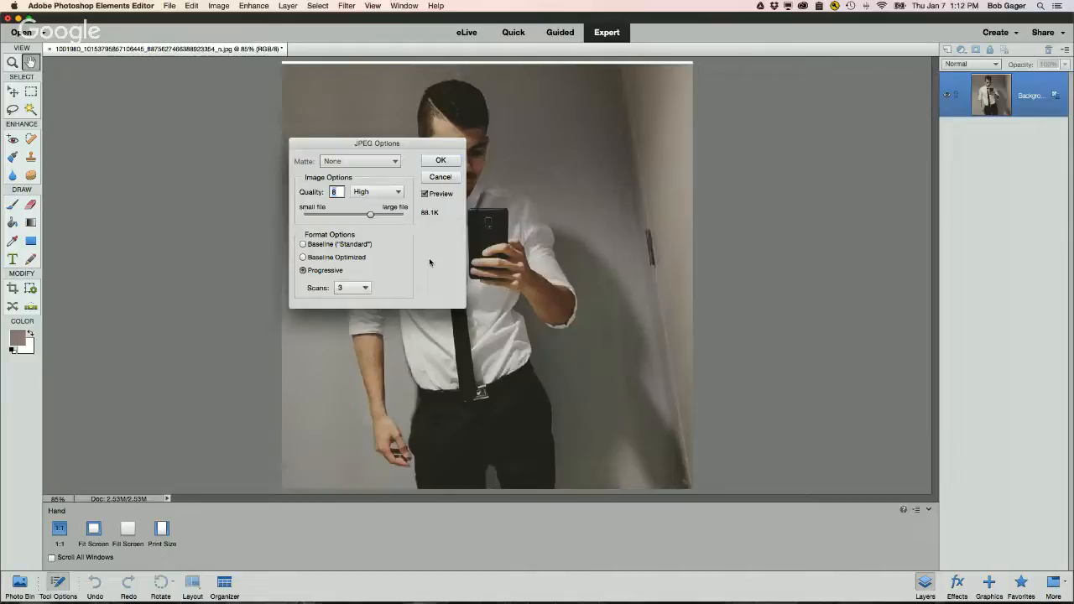
click(440, 160)
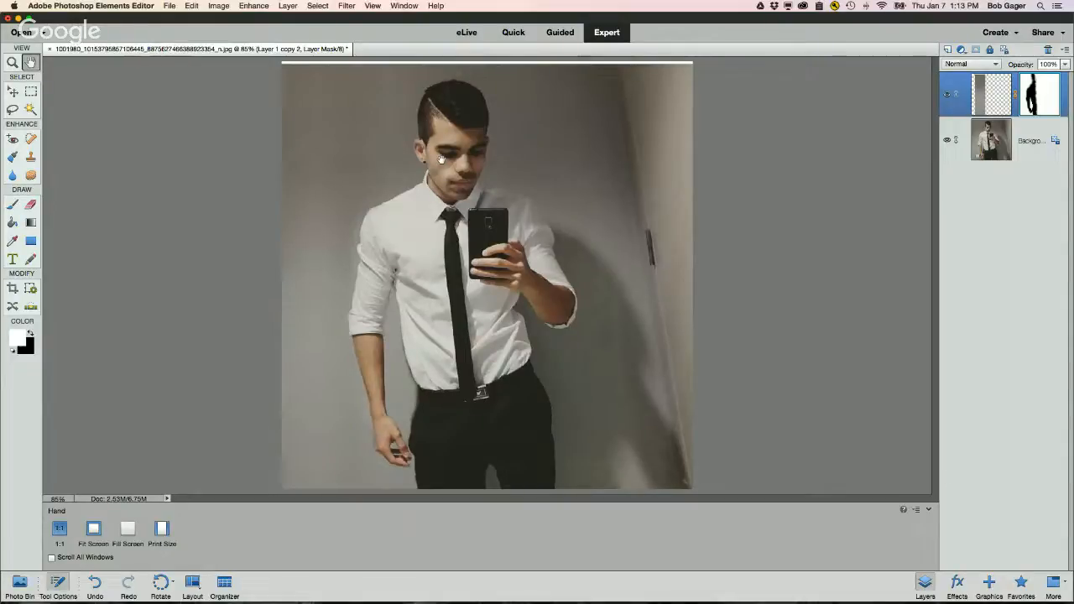
Step: Switch to Safari to view the original Facebook post and bring up the Google Hangouts window
key(super+Tab)
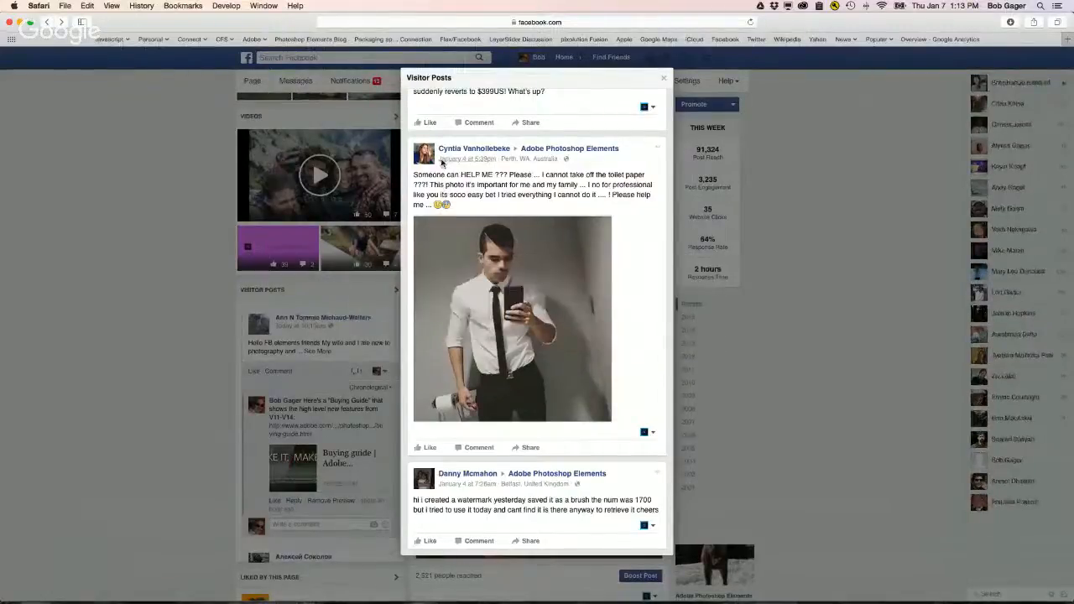
key(super+Tab)
mouse_move(873, 597)
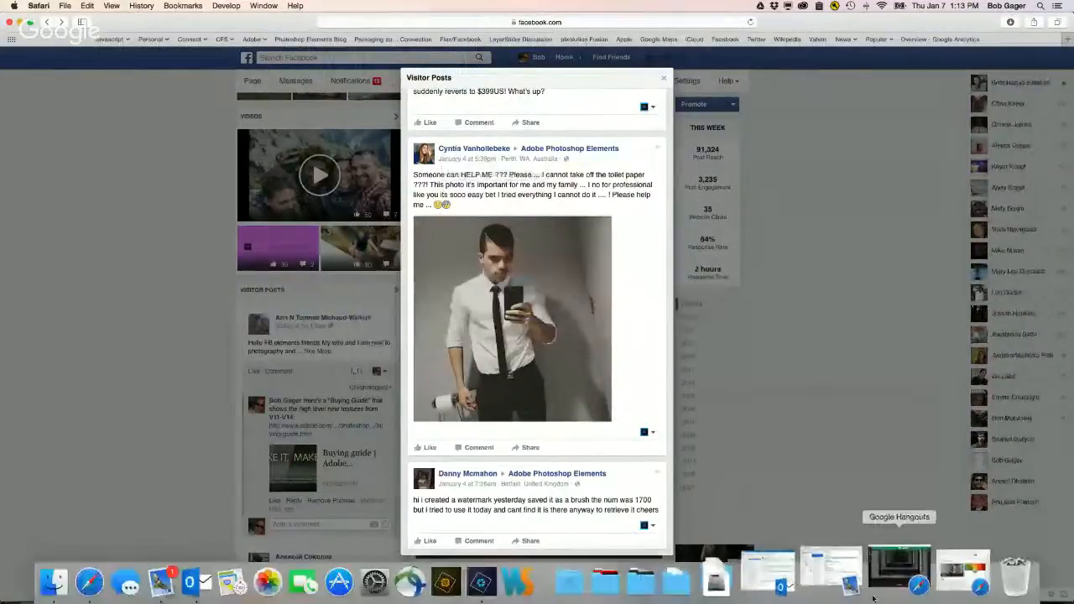
click(886, 573)
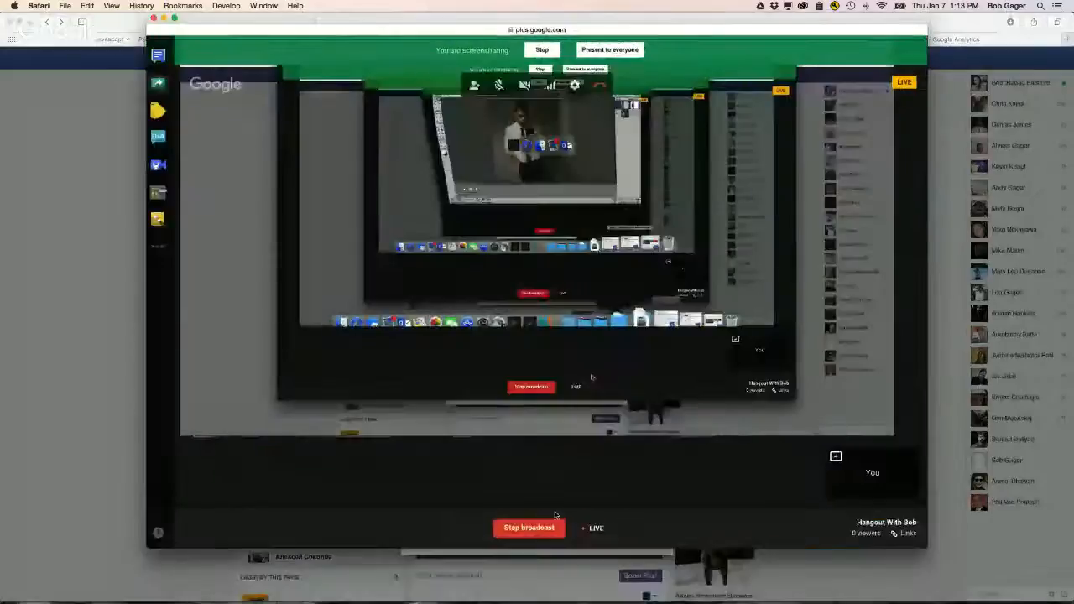